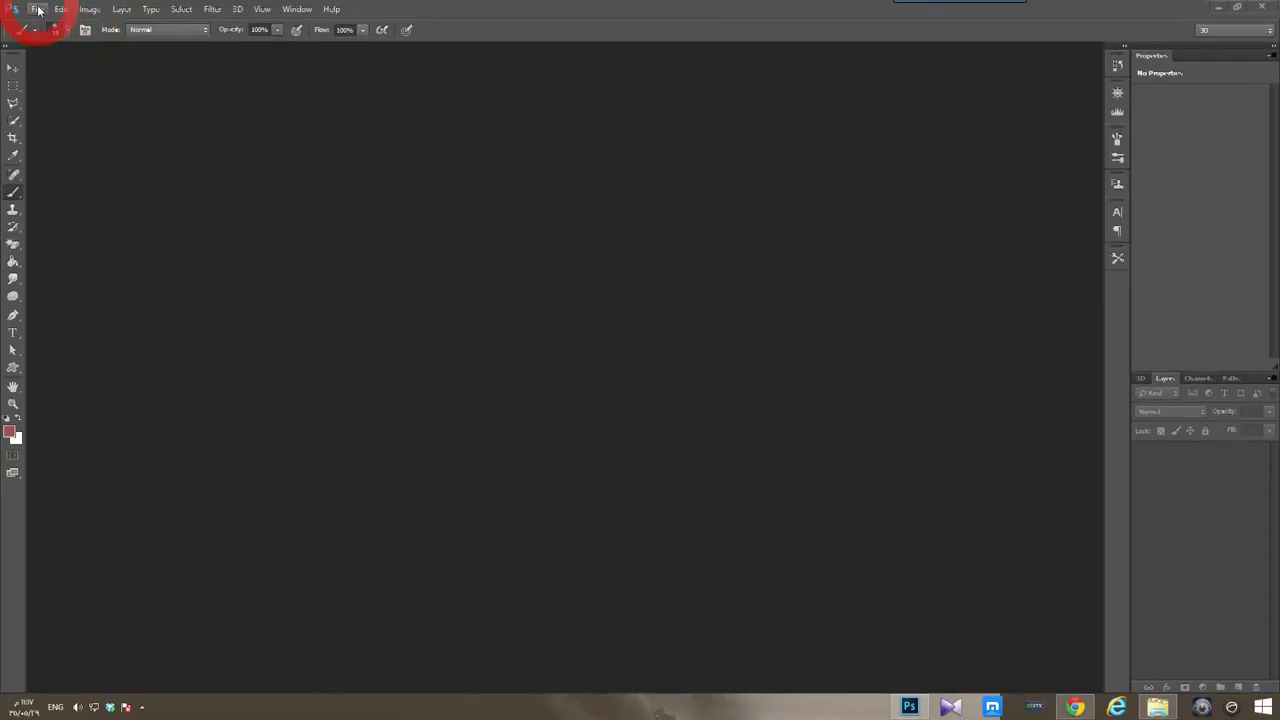
# Browse the hd wallpapers folder in the Open dialog to show the wallpaper thumbnails
pyautogui.click(38, 10)
pyautogui.click(56, 34)
pyautogui.moveTo(1167, 110)
pyautogui.mouseDown()
pyautogui.moveTo(1166, 220)
pyautogui.moveTo(1170, 188)
pyautogui.mouseUp()
# Open the portrait, convert Background to Layer 0, duplicate it as Layer 0 copy, and select Layer 0
pyautogui.doubleClick(940, 185)
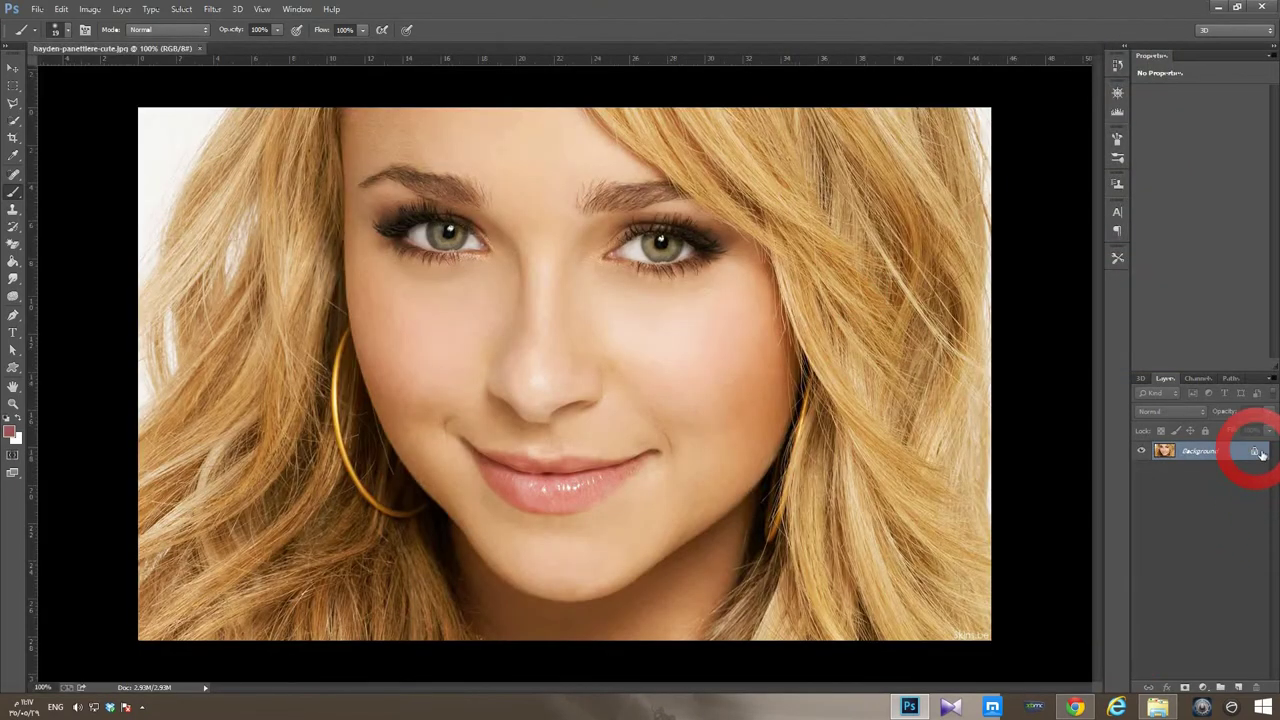
pyautogui.doubleClick(1257, 452)
pyautogui.click(748, 223)
pyautogui.moveTo(1244, 461); pyautogui.dragTo(1238, 687)
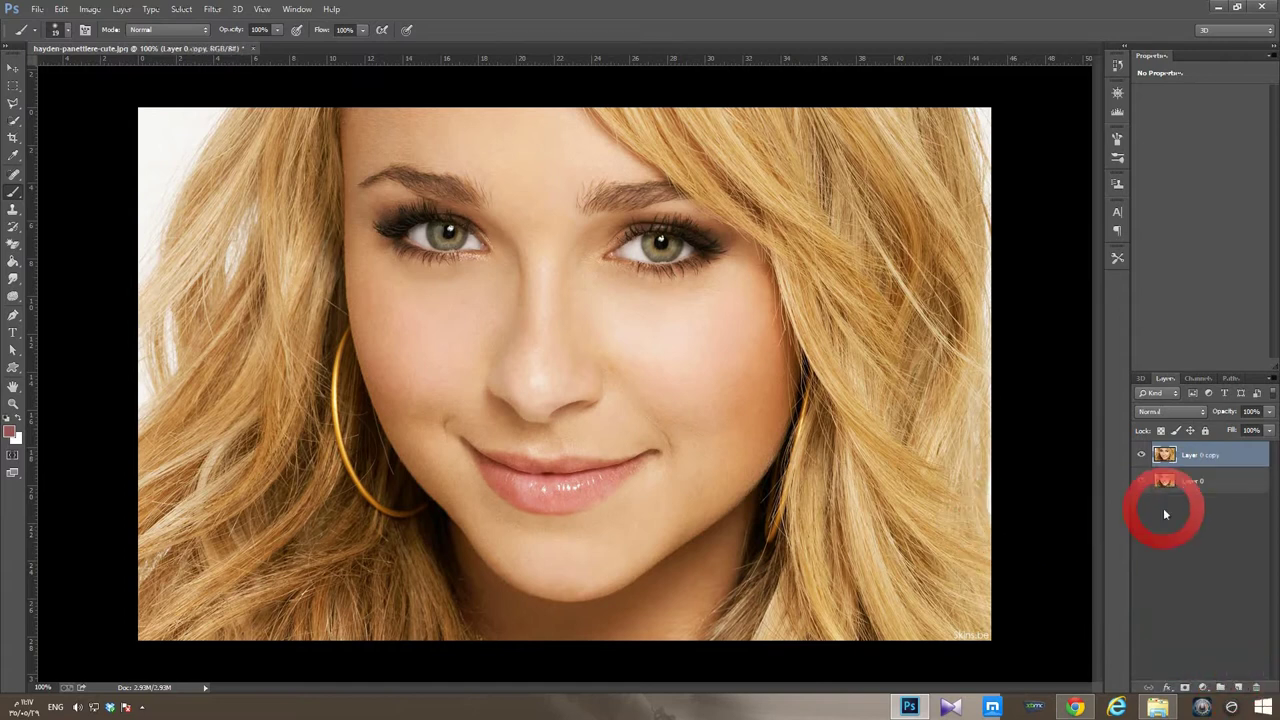
pyautogui.click(1201, 485)
pyautogui.click(131, 42)
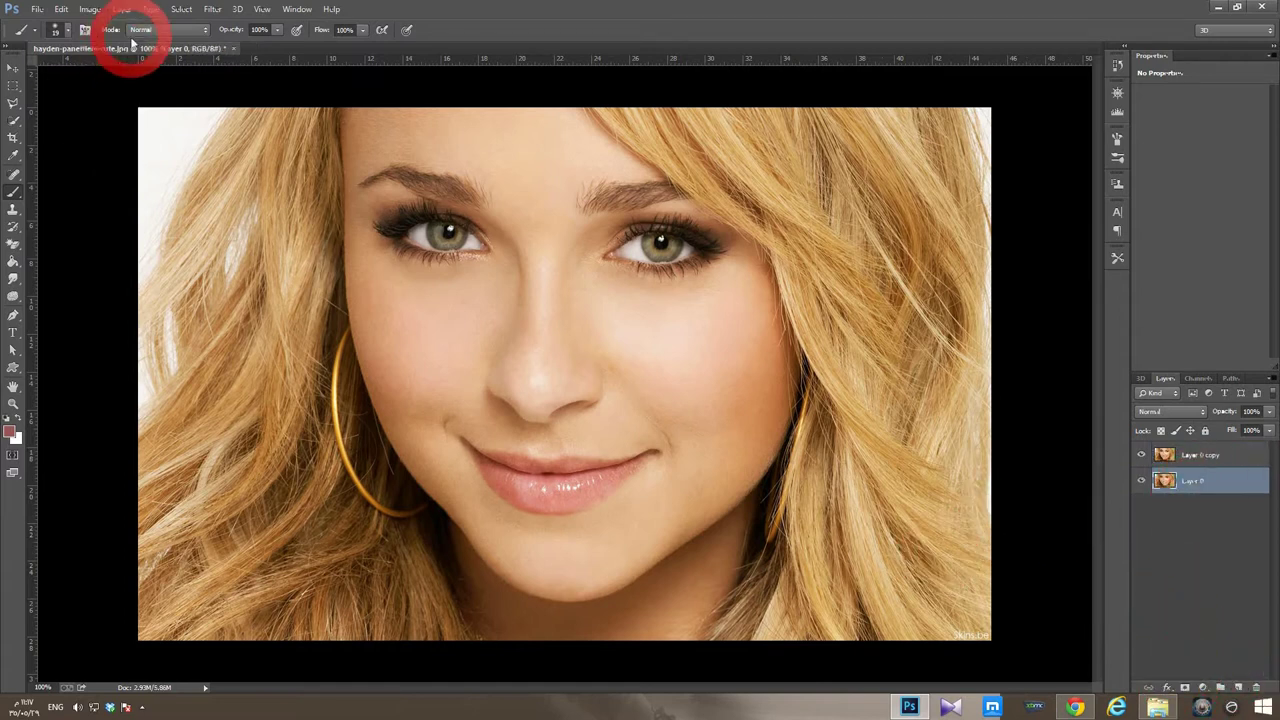
# Apply a Gaussian Blur to Layer 0
pyautogui.click(209, 13)
pyautogui.moveTo(219, 156)
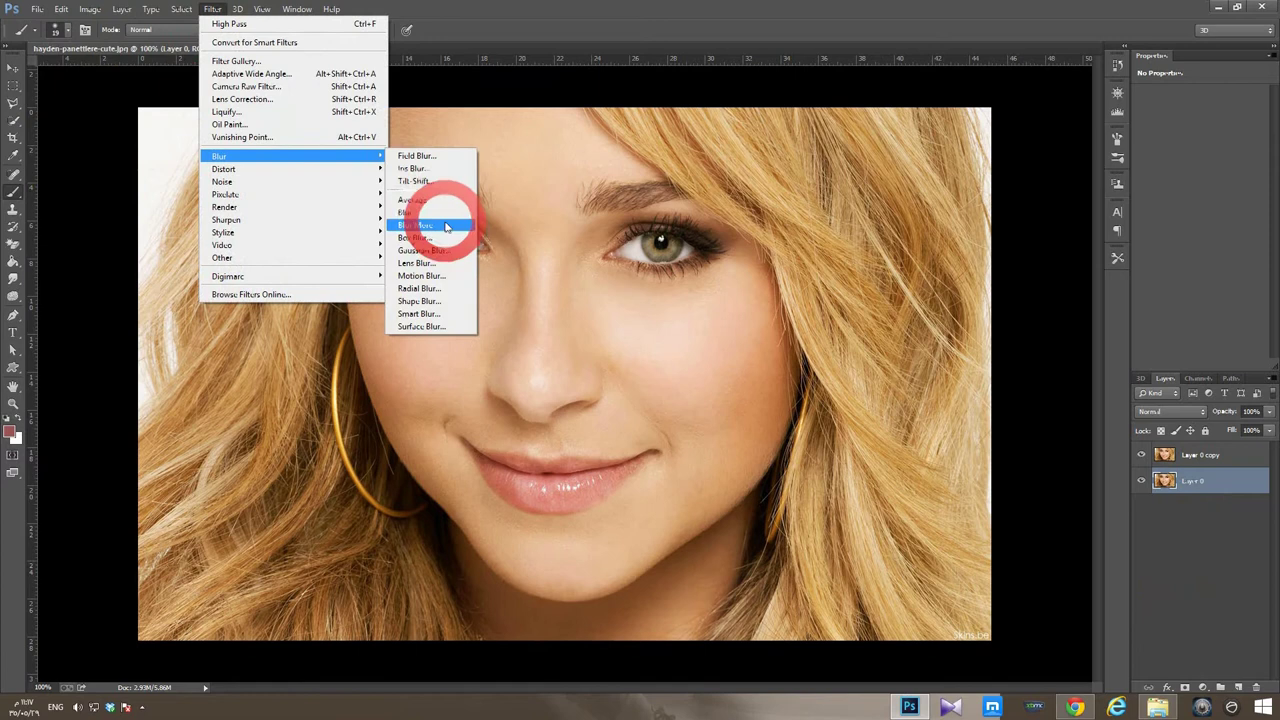
pyautogui.click(452, 258)
pyautogui.moveTo(1071, 349); pyautogui.dragTo(1071, 277)
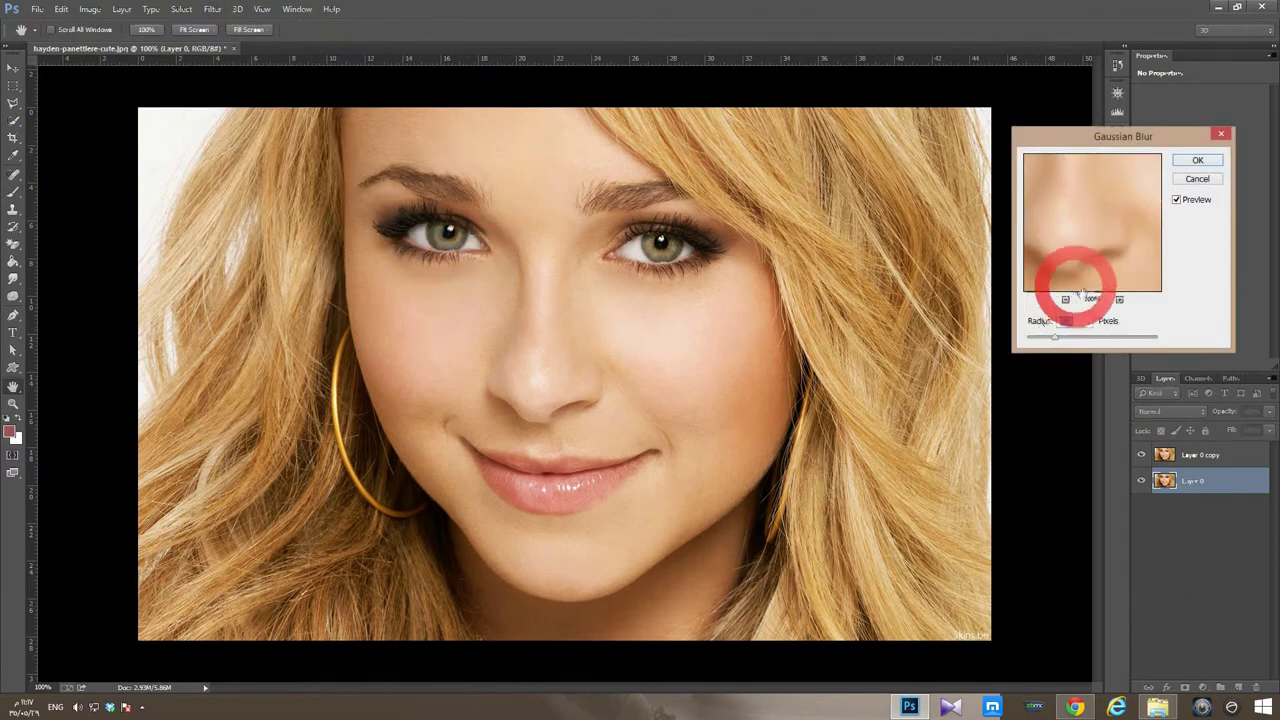
pyautogui.click(1198, 161)
# Hide and reshow Layer 0 copy to preview the blur, leaving Layer 0 copy selected
pyautogui.click(1209, 520)
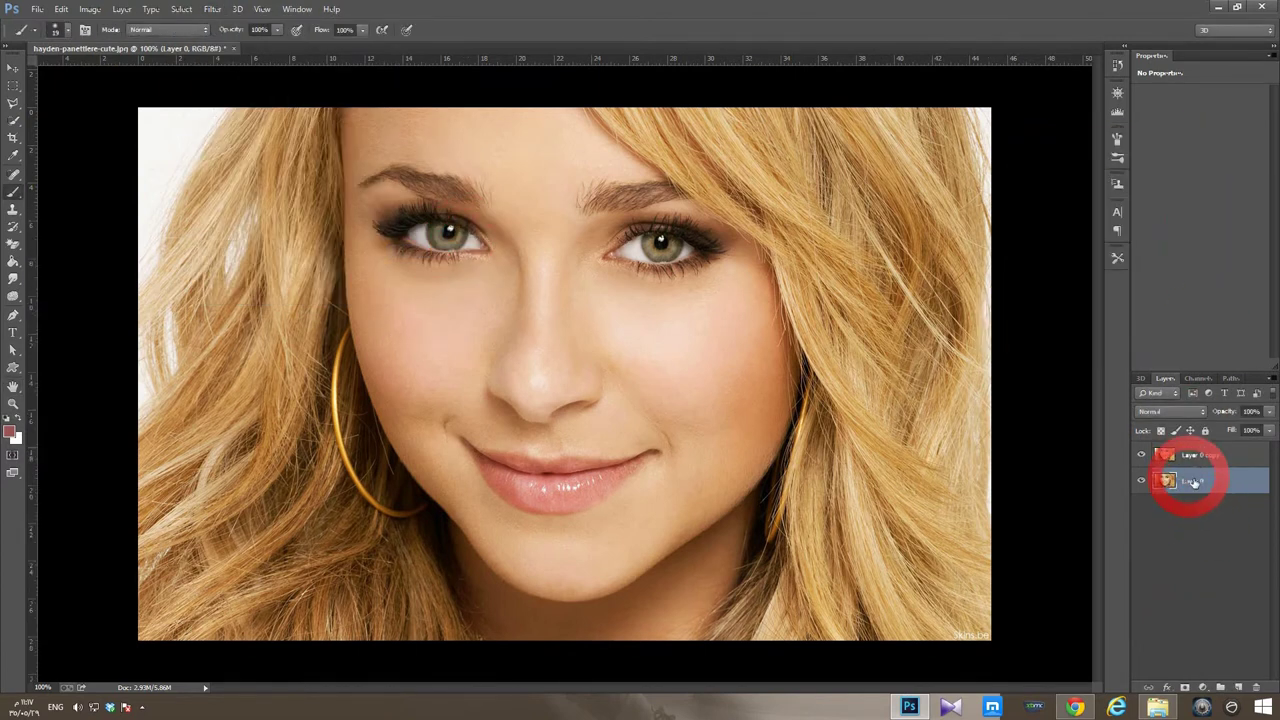
pyautogui.click(1146, 455)
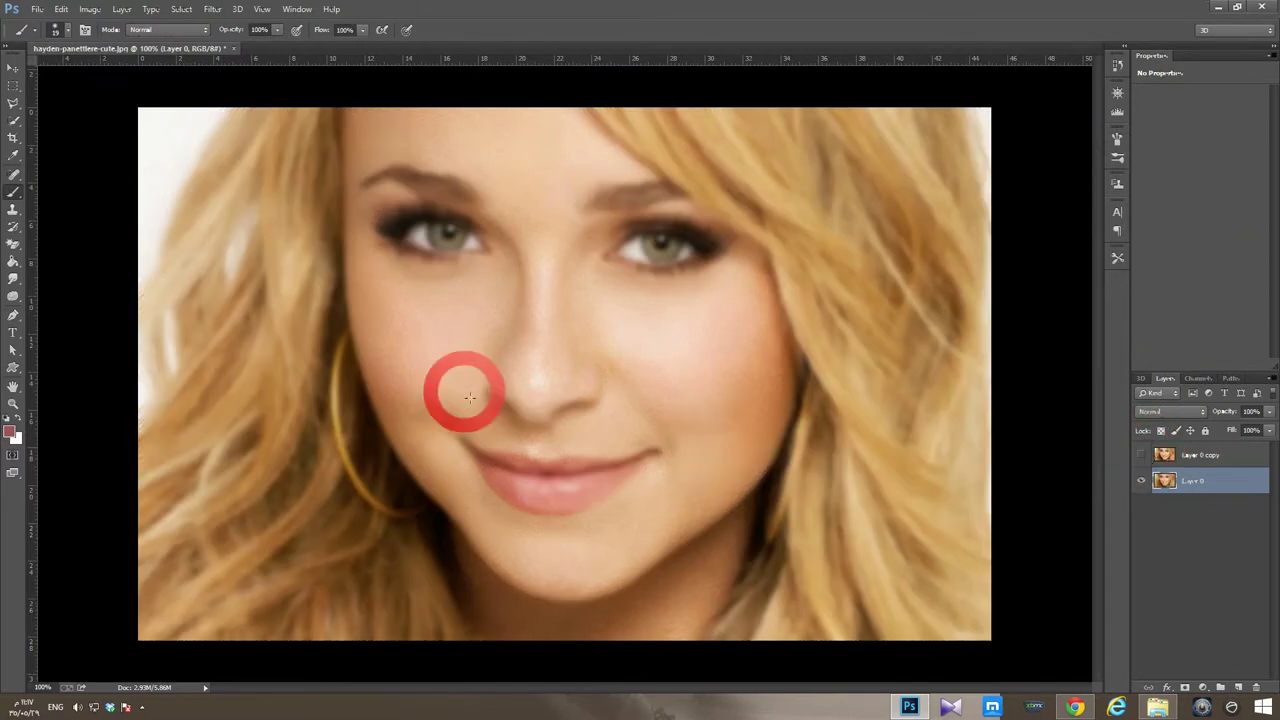
pyautogui.click(1145, 456)
pyautogui.click(1208, 457)
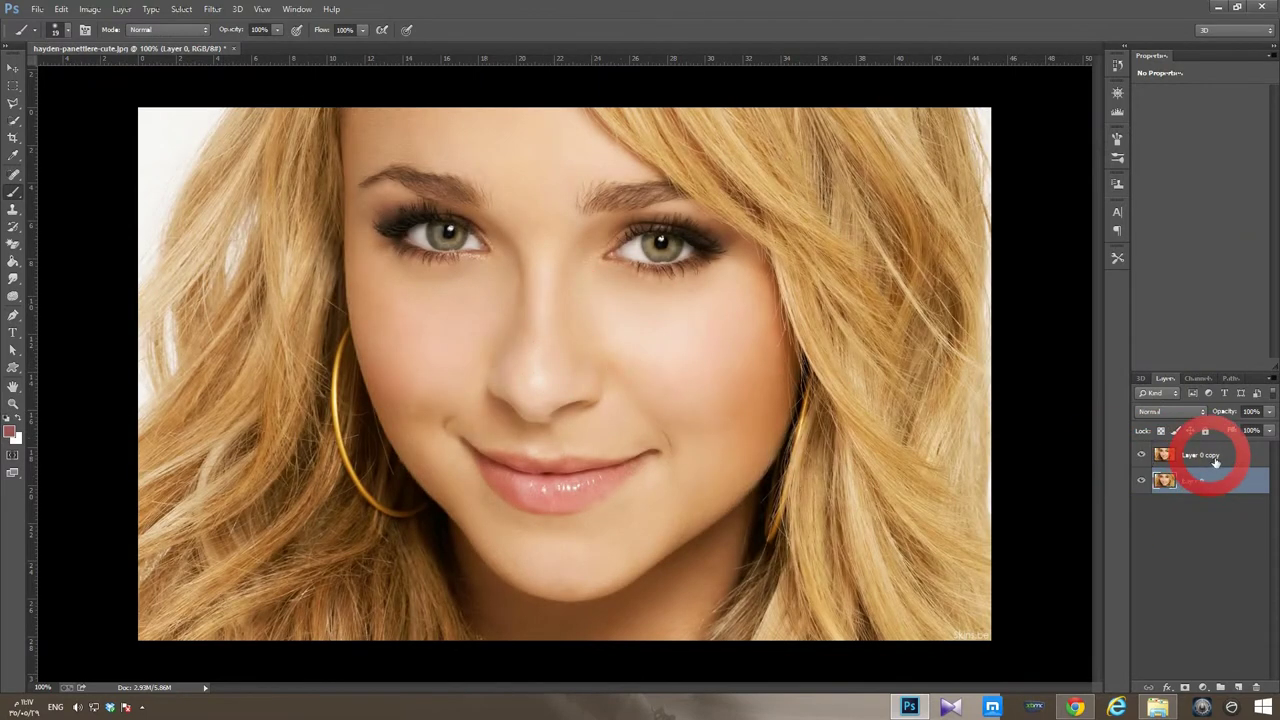
# Add a white layer mask to Layer 0 copy and set the brush mode to Clear
pyautogui.click(1187, 688)
pyautogui.click(49, 220)
pyautogui.moveTo(152, 30); pyautogui.dragTo(151, 76)
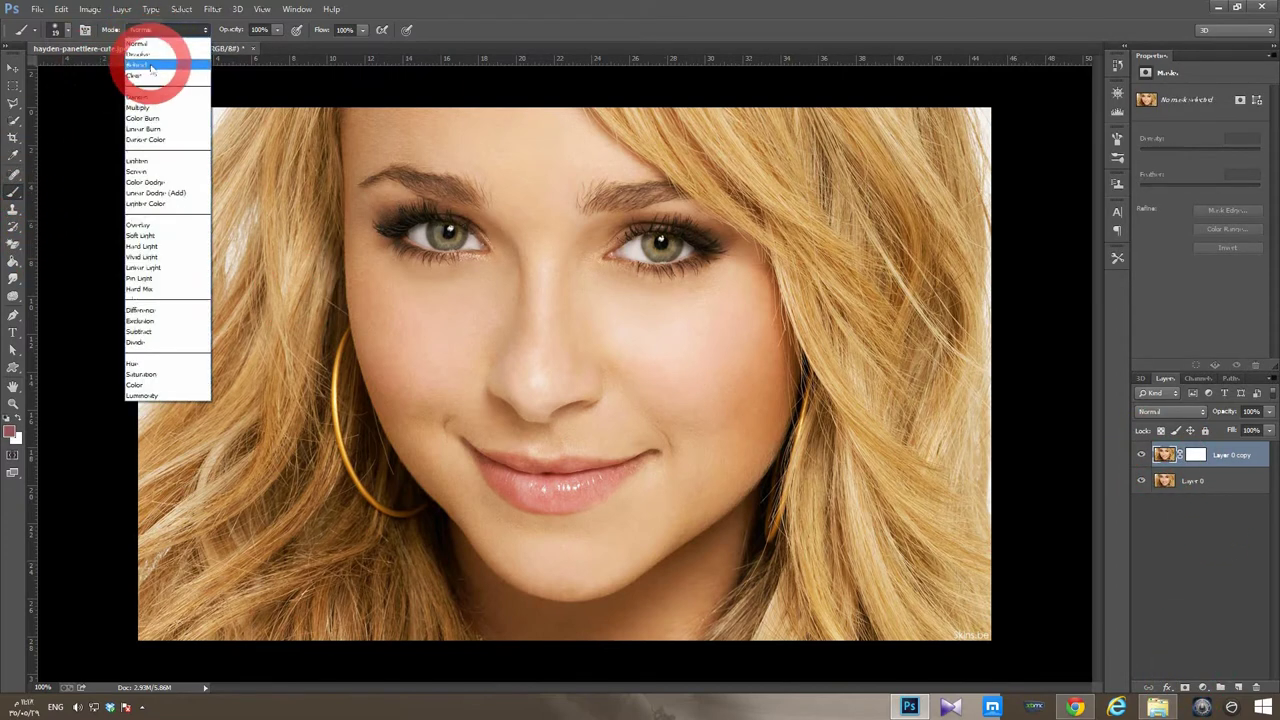
# Set the brush to 36 px with 0% hardness and paint over the nose and right cheek
pyautogui.rightClick(548, 325)
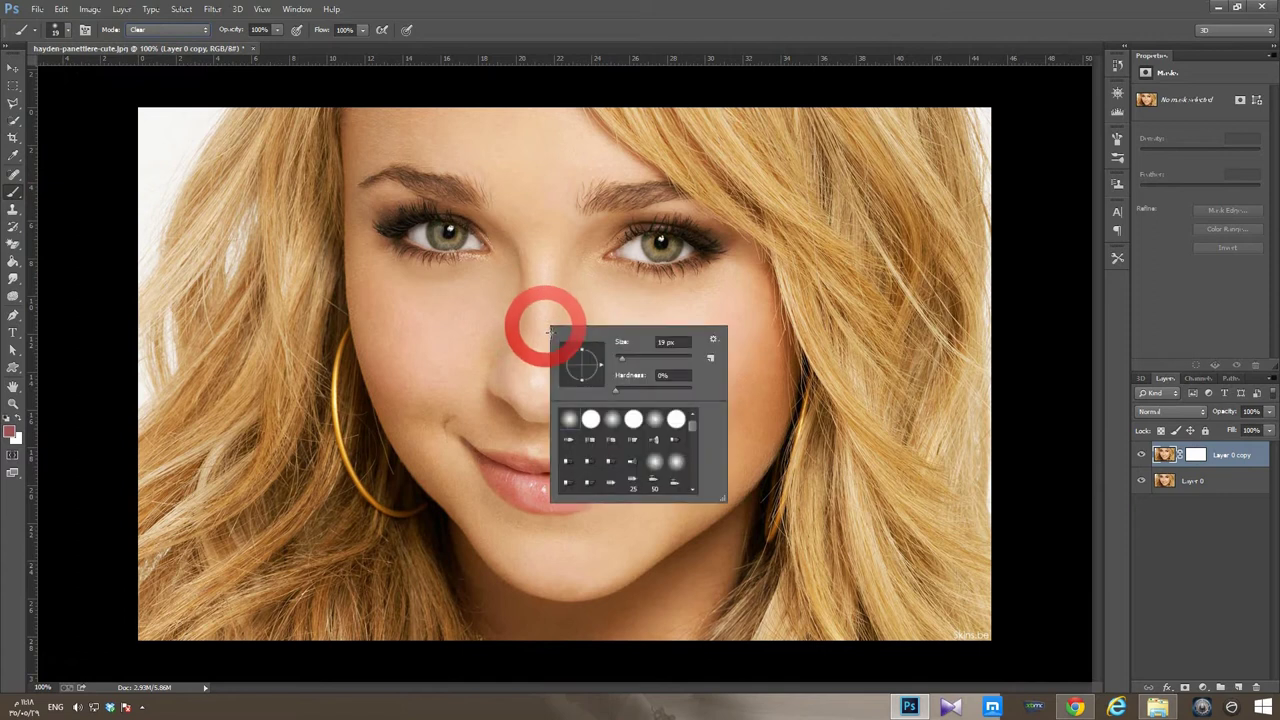
pyautogui.click(543, 300)
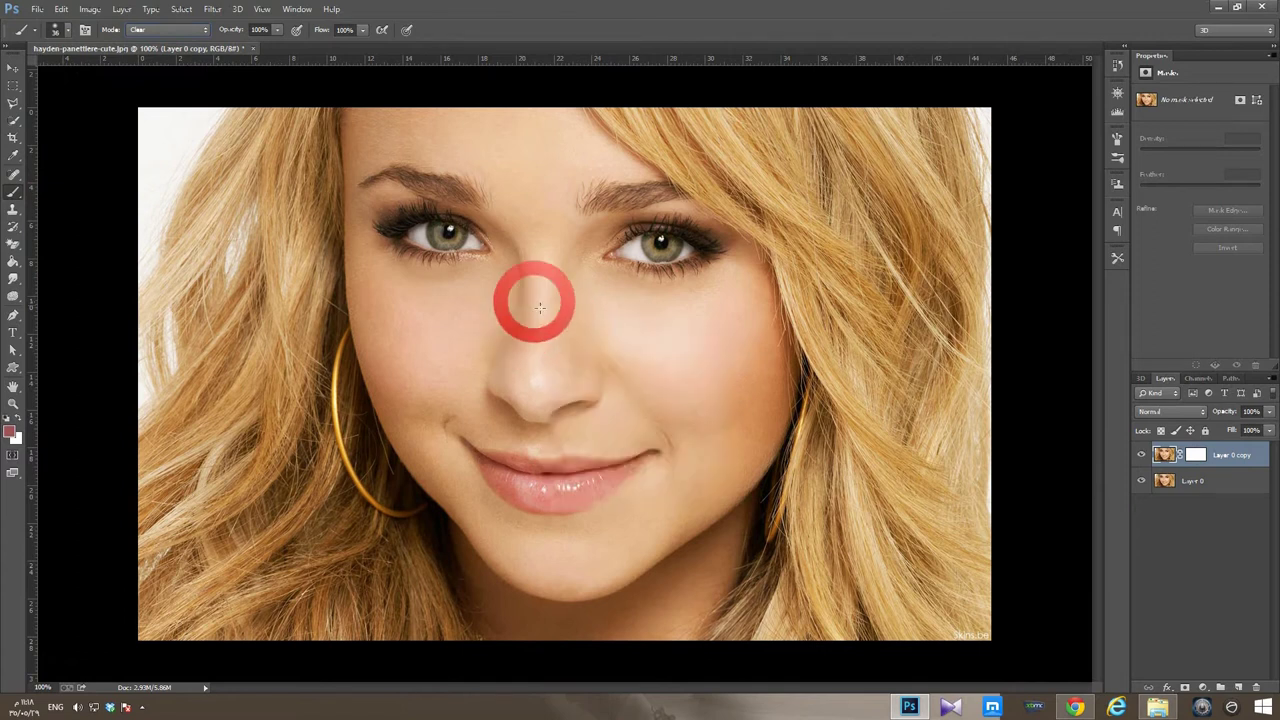
pyautogui.rightClick(542, 334)
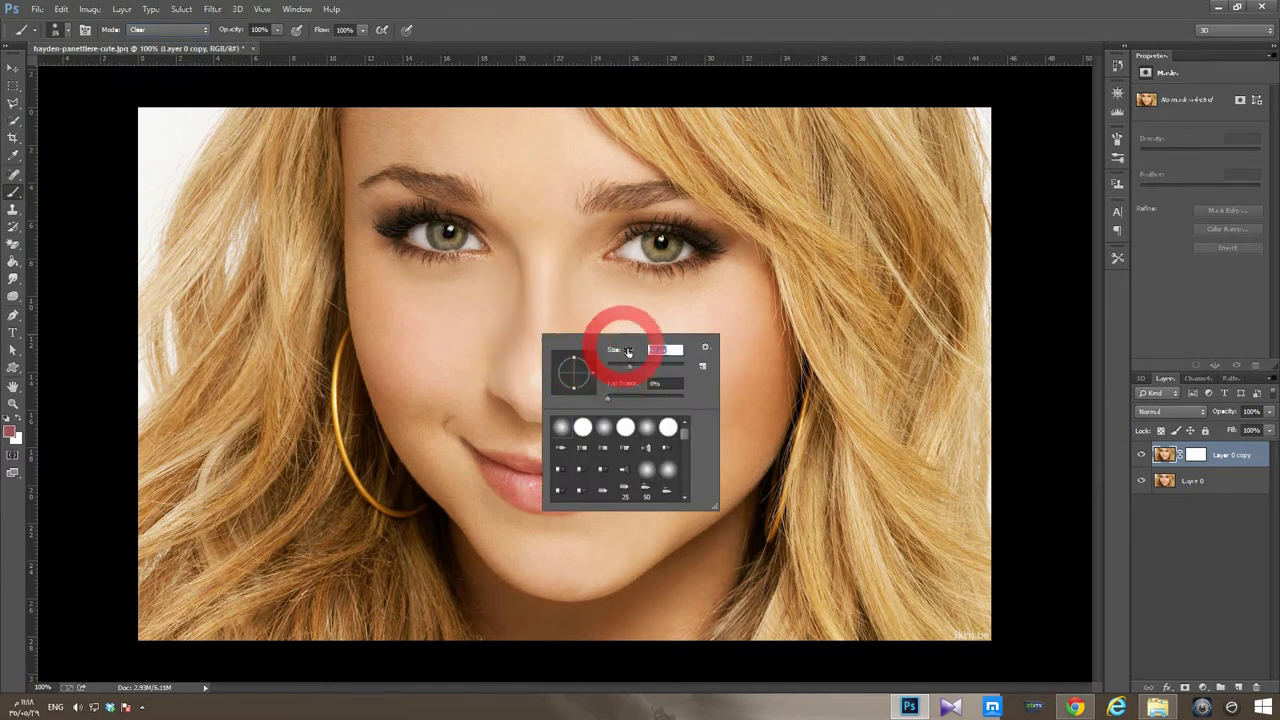
pyautogui.click(523, 320)
pyautogui.moveTo(596, 397)
pyautogui.mouseDown()
pyautogui.moveTo(688, 355)
pyautogui.moveTo(601, 284)
pyautogui.moveTo(617, 323)
pyautogui.moveTo(603, 354)
pyautogui.moveTo(500, 303)
pyautogui.moveTo(505, 282)
pyautogui.moveTo(389, 264)
pyautogui.moveTo(486, 289)
pyautogui.moveTo(457, 303)
pyautogui.moveTo(443, 349)
pyautogui.moveTo(455, 389)
pyautogui.moveTo(494, 388)
pyautogui.moveTo(503, 402)
pyautogui.moveTo(503, 371)
pyautogui.moveTo(418, 345)
pyautogui.moveTo(367, 280)
pyautogui.moveTo(381, 346)
pyautogui.mouseUp()
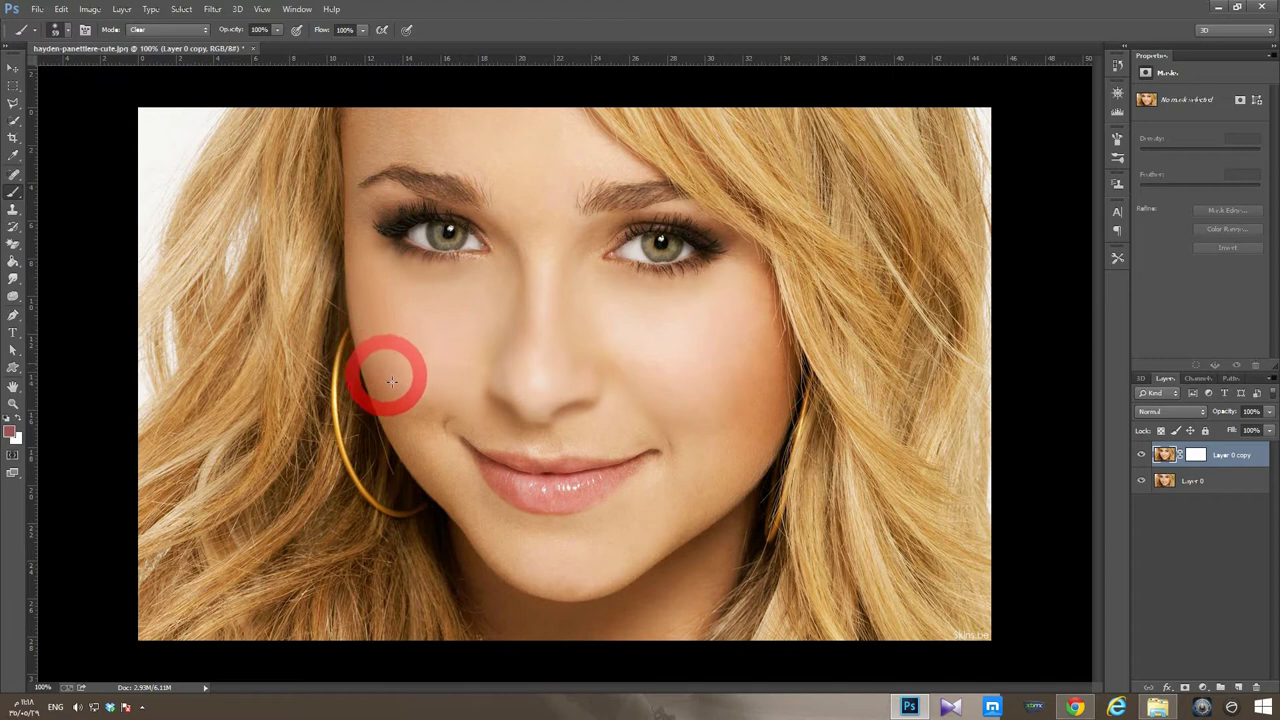
# Paint the mask from cheek to nose bridge, around the chin, and toward the lip corner
pyautogui.moveTo(412, 435)
pyautogui.mouseDown()
pyautogui.moveTo(423, 394)
pyautogui.moveTo(542, 300)
pyautogui.moveTo(509, 177)
pyautogui.moveTo(564, 276)
pyautogui.moveTo(560, 214)
pyautogui.moveTo(543, 143)
pyautogui.moveTo(491, 114)
pyautogui.moveTo(371, 118)
pyautogui.moveTo(602, 160)
pyautogui.moveTo(571, 109)
pyautogui.moveTo(537, 200)
pyautogui.moveTo(517, 158)
pyautogui.moveTo(540, 249)
pyautogui.moveTo(609, 323)
pyautogui.moveTo(729, 294)
pyautogui.moveTo(758, 271)
pyautogui.moveTo(754, 377)
pyautogui.moveTo(734, 437)
pyautogui.moveTo(766, 366)
pyautogui.moveTo(703, 461)
pyautogui.moveTo(743, 423)
pyautogui.moveTo(691, 480)
pyautogui.moveTo(763, 445)
pyautogui.moveTo(686, 497)
pyautogui.moveTo(666, 480)
pyautogui.moveTo(634, 494)
pyautogui.moveTo(733, 441)
pyautogui.moveTo(777, 386)
pyautogui.moveTo(723, 449)
pyautogui.moveTo(751, 431)
pyautogui.moveTo(688, 423)
pyautogui.moveTo(682, 500)
pyautogui.moveTo(583, 549)
pyautogui.moveTo(600, 523)
pyautogui.moveTo(643, 534)
pyautogui.moveTo(699, 520)
pyautogui.moveTo(597, 574)
pyautogui.moveTo(691, 497)
pyautogui.moveTo(729, 490)
pyautogui.moveTo(669, 603)
pyautogui.moveTo(724, 569)
pyautogui.moveTo(611, 614)
pyautogui.mouseUp()
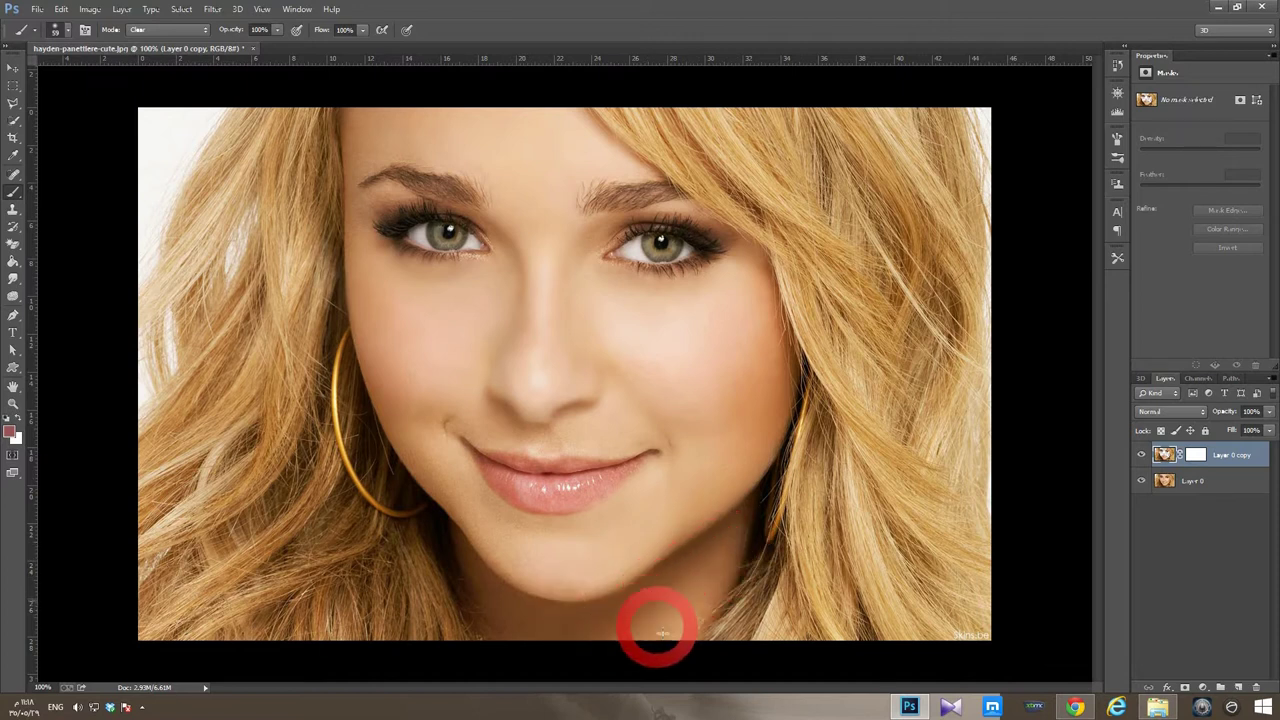
pyautogui.moveTo(528, 604)
pyautogui.mouseDown()
pyautogui.moveTo(514, 623)
pyautogui.moveTo(480, 549)
pyautogui.moveTo(571, 635)
pyautogui.mouseUp()
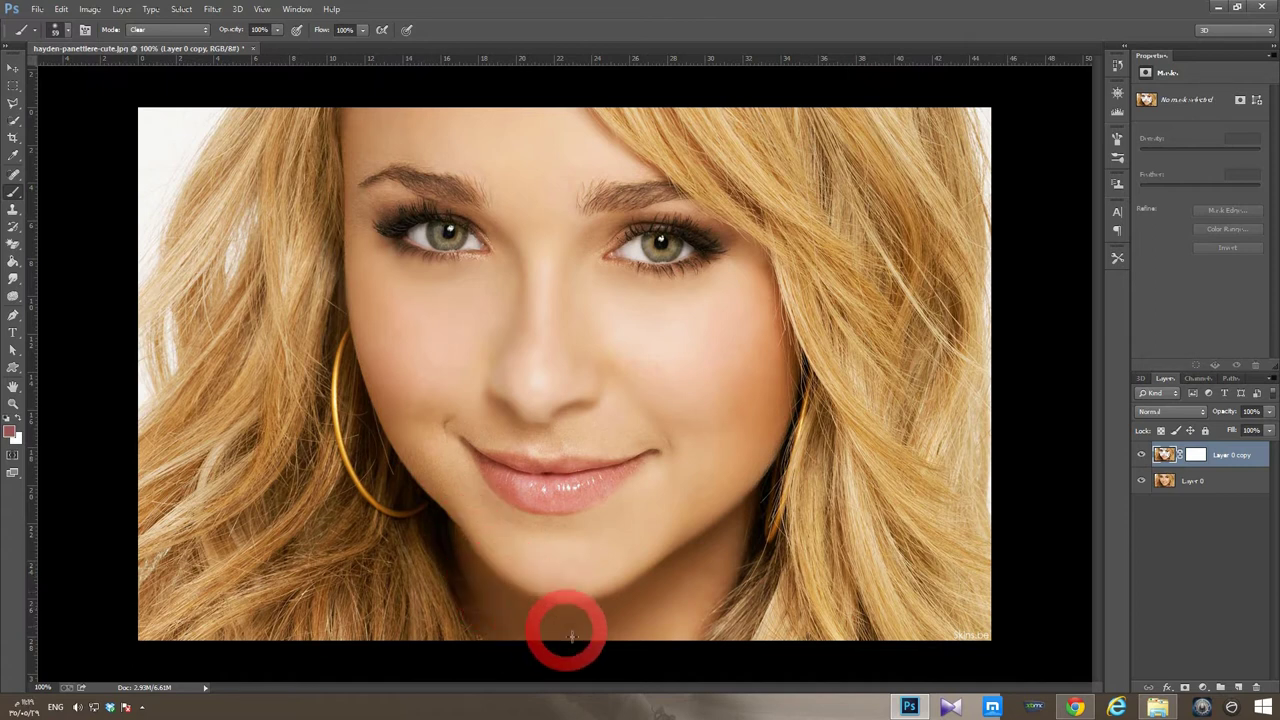
pyautogui.moveTo(486, 517)
pyautogui.mouseDown()
pyautogui.moveTo(443, 474)
pyautogui.moveTo(611, 543)
pyautogui.moveTo(577, 537)
pyautogui.moveTo(654, 509)
pyautogui.moveTo(543, 540)
pyautogui.moveTo(580, 534)
pyautogui.moveTo(430, 446)
pyautogui.moveTo(434, 429)
pyautogui.moveTo(426, 451)
pyautogui.moveTo(406, 411)
pyautogui.moveTo(430, 474)
pyautogui.moveTo(391, 331)
pyautogui.moveTo(457, 377)
pyautogui.moveTo(509, 297)
pyautogui.moveTo(474, 309)
pyautogui.moveTo(626, 371)
pyautogui.moveTo(640, 404)
pyautogui.moveTo(600, 423)
pyautogui.mouseUp()
# Reduce the brush size and smooth the skin above the upper lip
pyautogui.rightClick(644, 383)
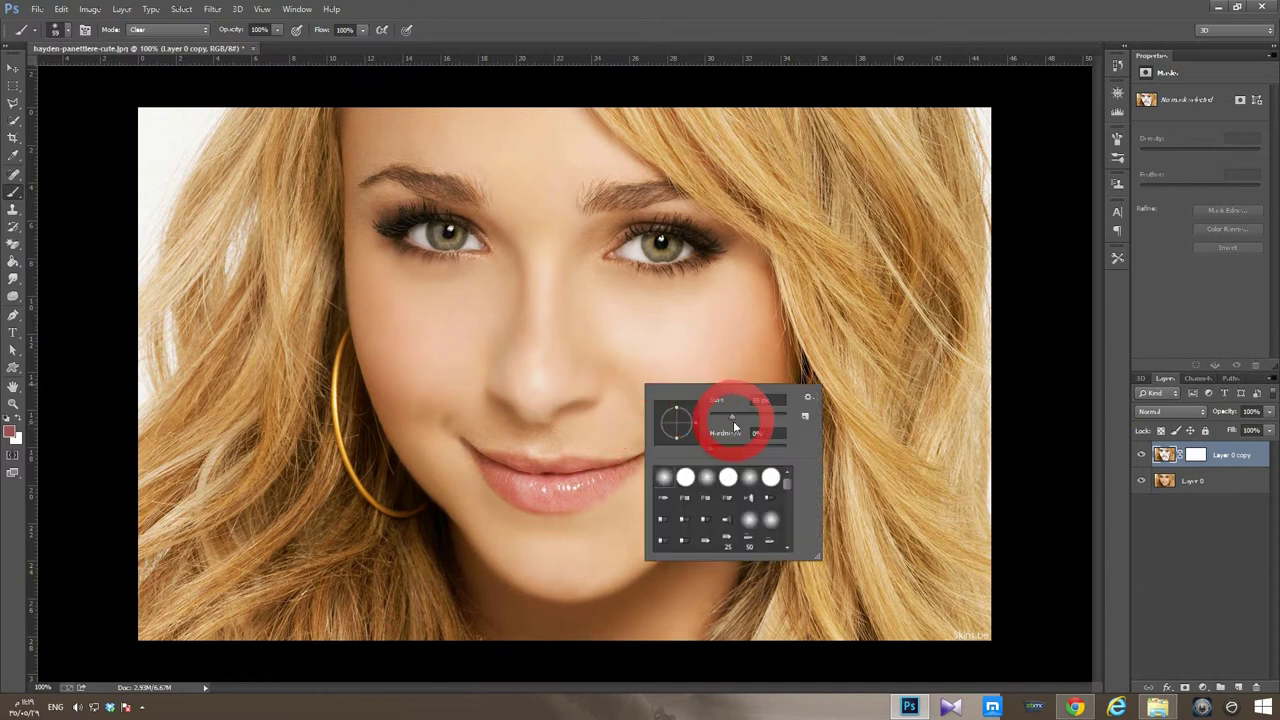
pyautogui.moveTo(732, 415); pyautogui.dragTo(724, 415)
pyautogui.moveTo(575, 410)
pyautogui.mouseDown()
pyautogui.moveTo(546, 427)
pyautogui.moveTo(652, 446)
pyautogui.moveTo(662, 425)
pyautogui.moveTo(591, 420)
pyautogui.moveTo(597, 401)
pyautogui.moveTo(571, 446)
pyautogui.mouseUp()
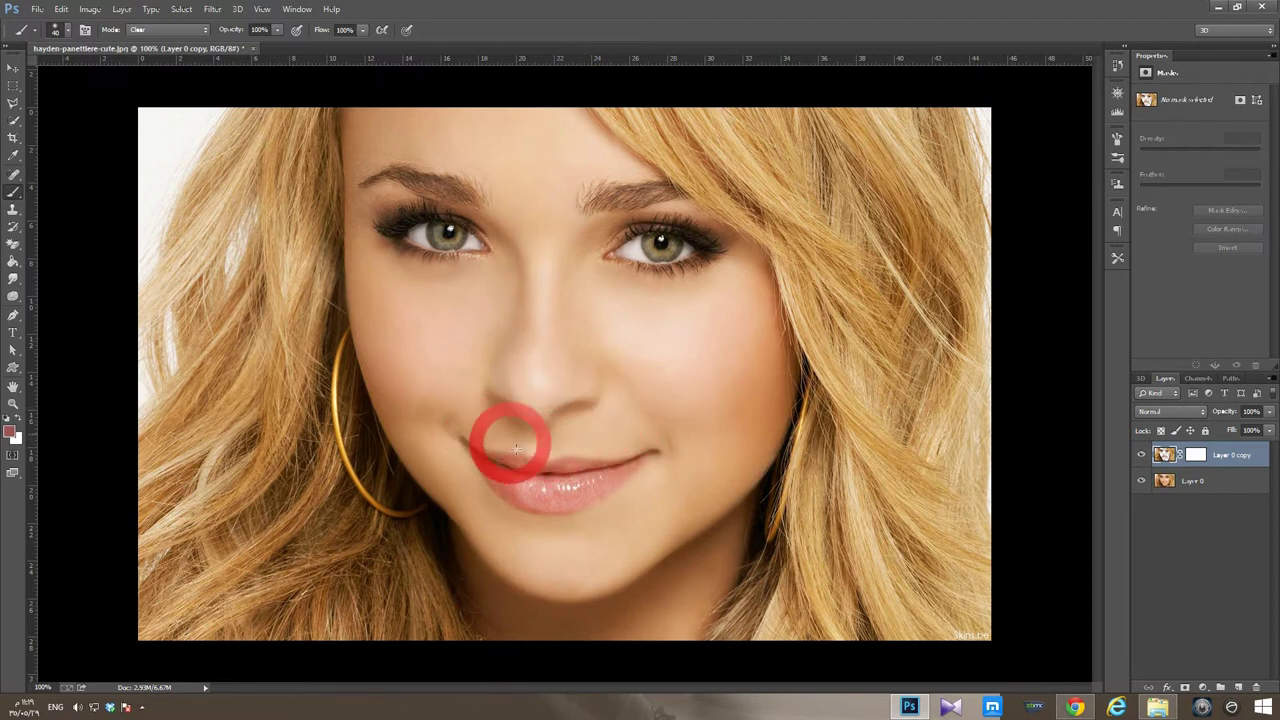
pyautogui.moveTo(480, 438)
pyautogui.mouseDown()
pyautogui.moveTo(611, 423)
pyautogui.moveTo(541, 440)
pyautogui.moveTo(638, 449)
pyautogui.moveTo(703, 417)
pyautogui.moveTo(717, 437)
pyautogui.moveTo(677, 517)
pyautogui.moveTo(684, 398)
pyautogui.moveTo(471, 400)
pyautogui.moveTo(463, 459)
pyautogui.moveTo(509, 514)
pyautogui.moveTo(434, 429)
pyautogui.moveTo(526, 300)
pyautogui.moveTo(490, 295)
pyautogui.moveTo(514, 264)
pyautogui.moveTo(593, 258)
pyautogui.moveTo(586, 243)
pyautogui.moveTo(666, 289)
pyautogui.moveTo(685, 209)
pyautogui.mouseUp()
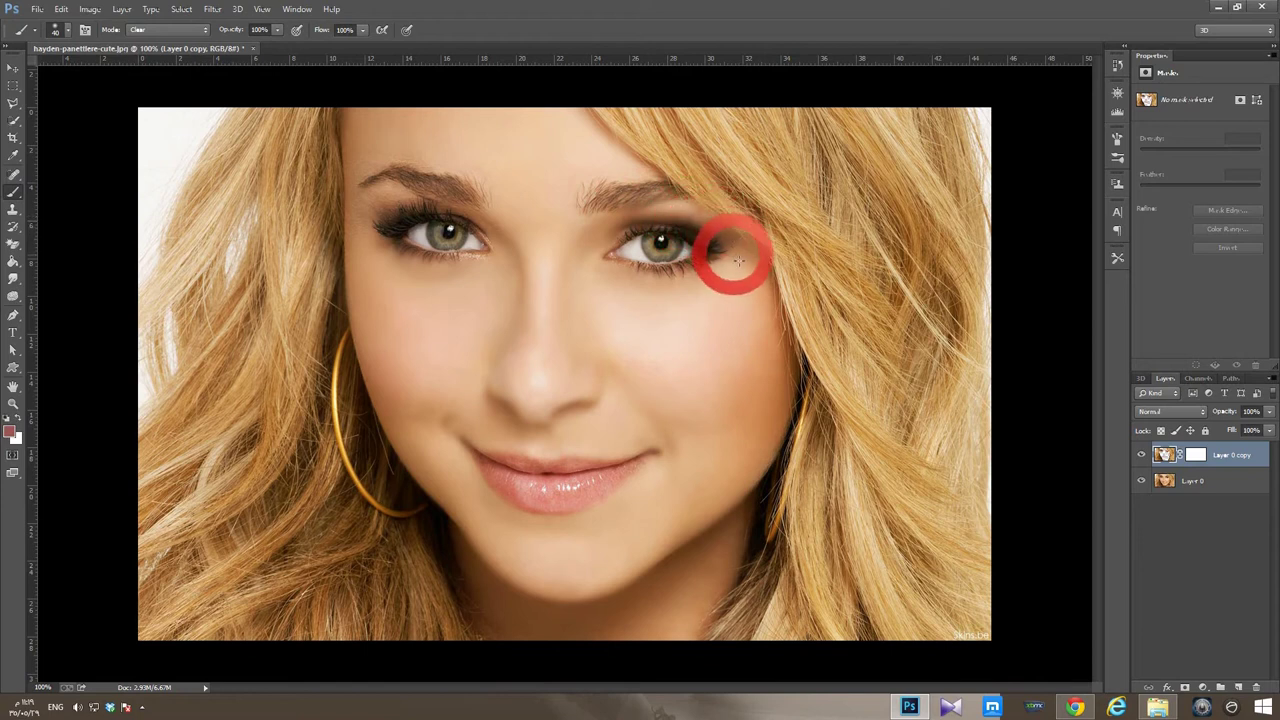
# Smooth the skin between the eyes, along the nose bridge, on the left cheek and chin
pyautogui.moveTo(695, 220)
pyautogui.mouseDown()
pyautogui.moveTo(497, 240)
pyautogui.moveTo(503, 208)
pyautogui.moveTo(454, 169)
pyautogui.mouseUp()
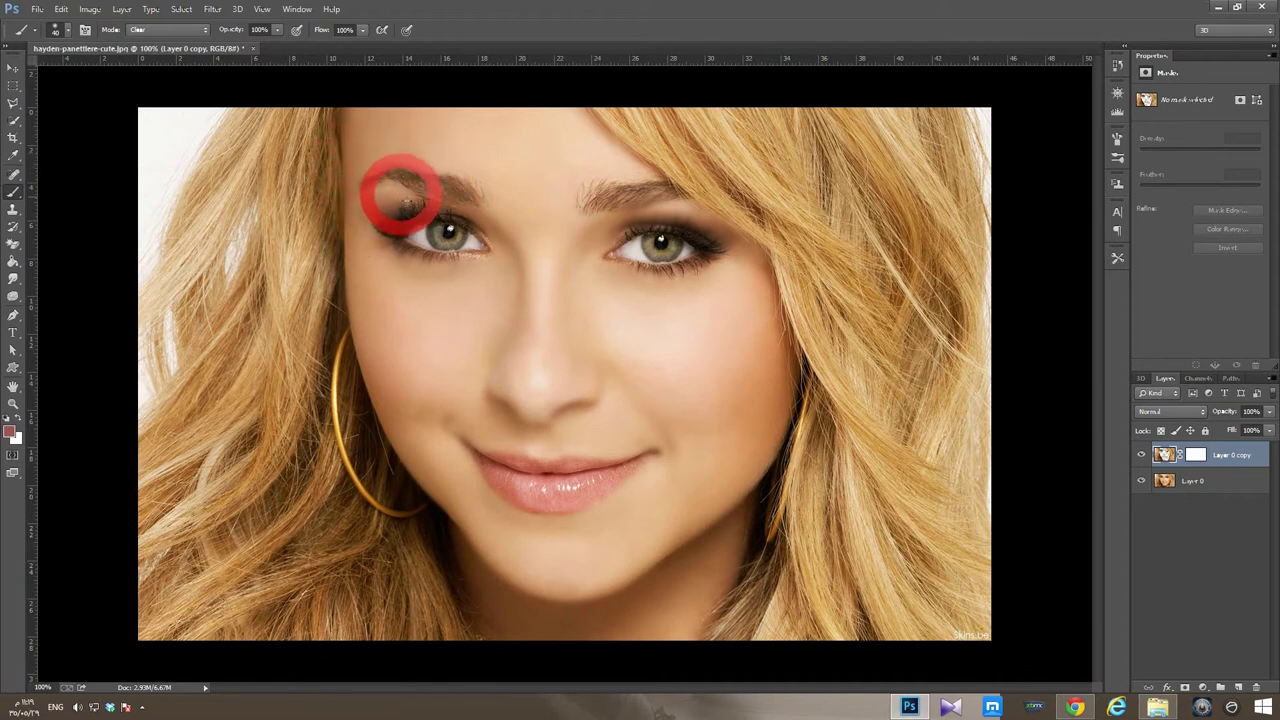
pyautogui.moveTo(395, 274)
pyautogui.mouseDown()
pyautogui.moveTo(503, 257)
pyautogui.moveTo(489, 217)
pyautogui.moveTo(471, 277)
pyautogui.moveTo(398, 342)
pyautogui.moveTo(363, 329)
pyautogui.moveTo(365, 355)
pyautogui.mouseUp()
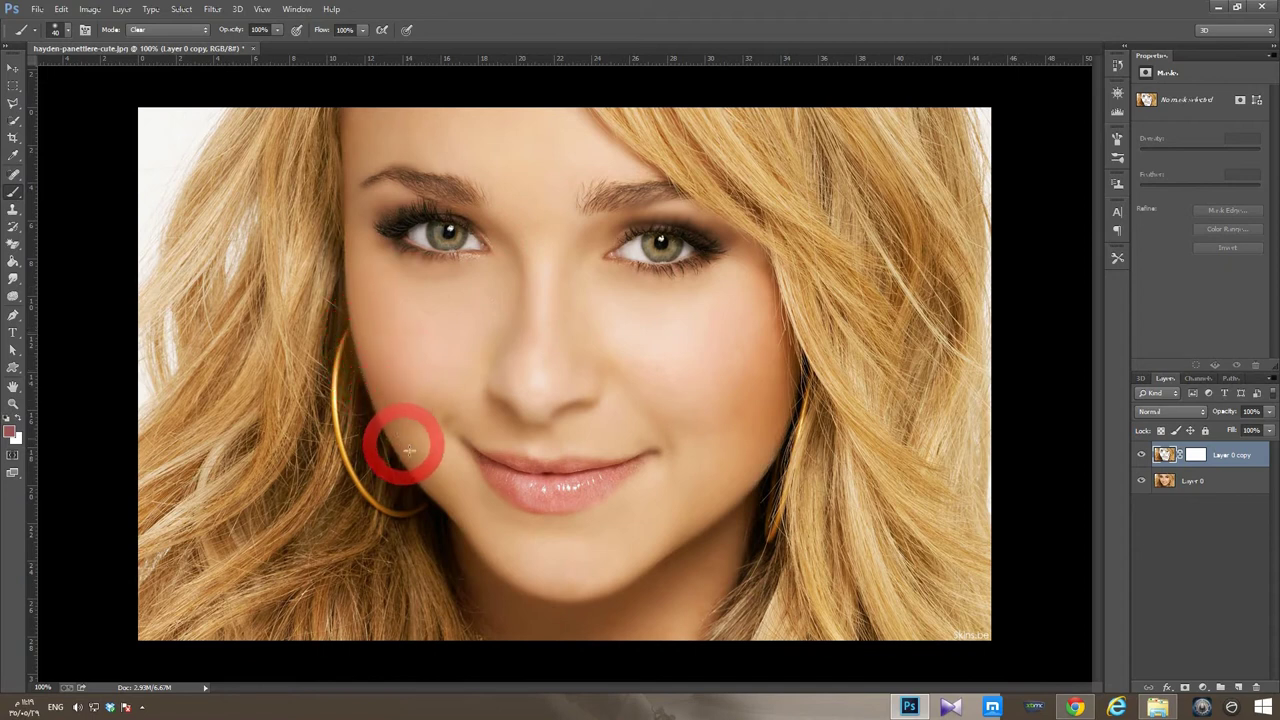
pyautogui.moveTo(460, 502)
pyautogui.mouseDown()
pyautogui.moveTo(434, 426)
pyautogui.moveTo(474, 417)
pyautogui.moveTo(423, 414)
pyautogui.moveTo(425, 352)
pyautogui.moveTo(551, 434)
pyautogui.moveTo(697, 440)
pyautogui.moveTo(691, 457)
pyautogui.moveTo(766, 445)
pyautogui.moveTo(731, 491)
pyautogui.moveTo(709, 434)
pyautogui.moveTo(659, 541)
pyautogui.moveTo(685, 525)
pyautogui.mouseUp()
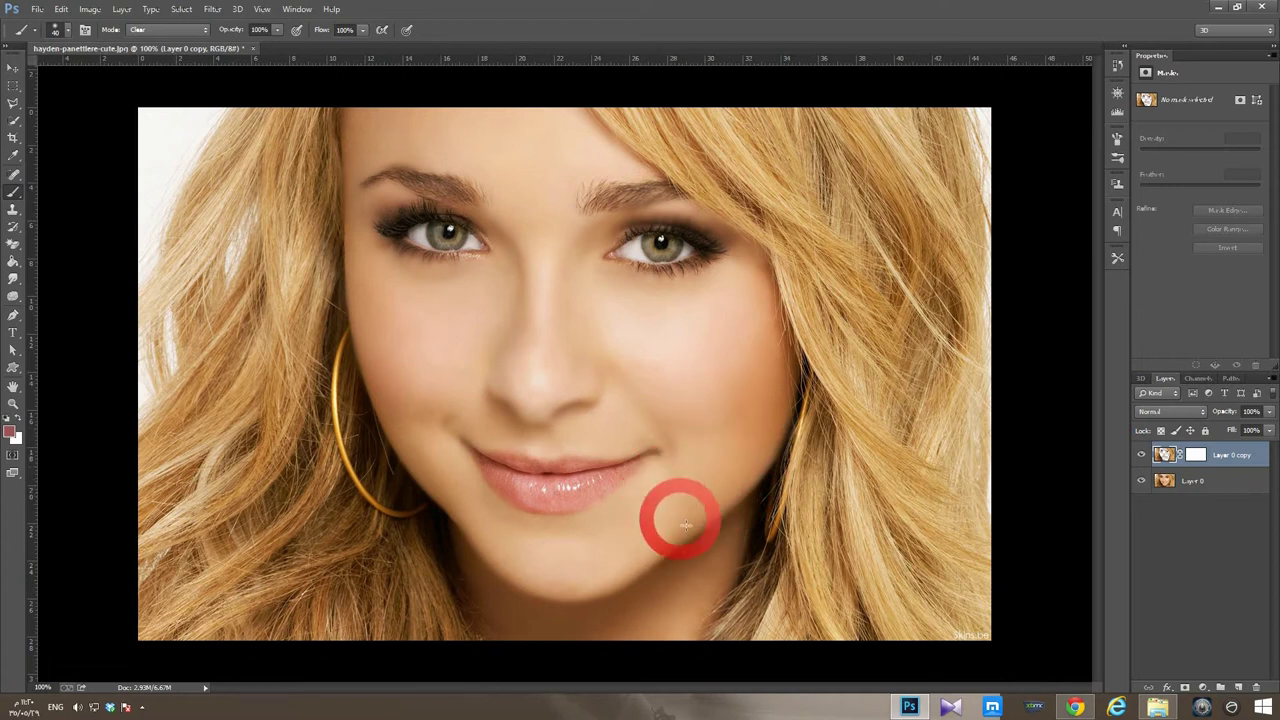
pyautogui.moveTo(537, 611)
pyautogui.mouseDown()
pyautogui.moveTo(589, 534)
pyautogui.moveTo(623, 517)
pyautogui.moveTo(529, 529)
pyautogui.moveTo(653, 527)
pyautogui.moveTo(720, 500)
pyautogui.moveTo(1271, 468)
pyautogui.mouseUp()
pyautogui.rightClick(1211, 459)
# Apply the mask, merge Layer 0 copy down into Layer 0, and duplicate Layer 0
pyautogui.click(1189, 500)
pyautogui.rightClick(1201, 459)
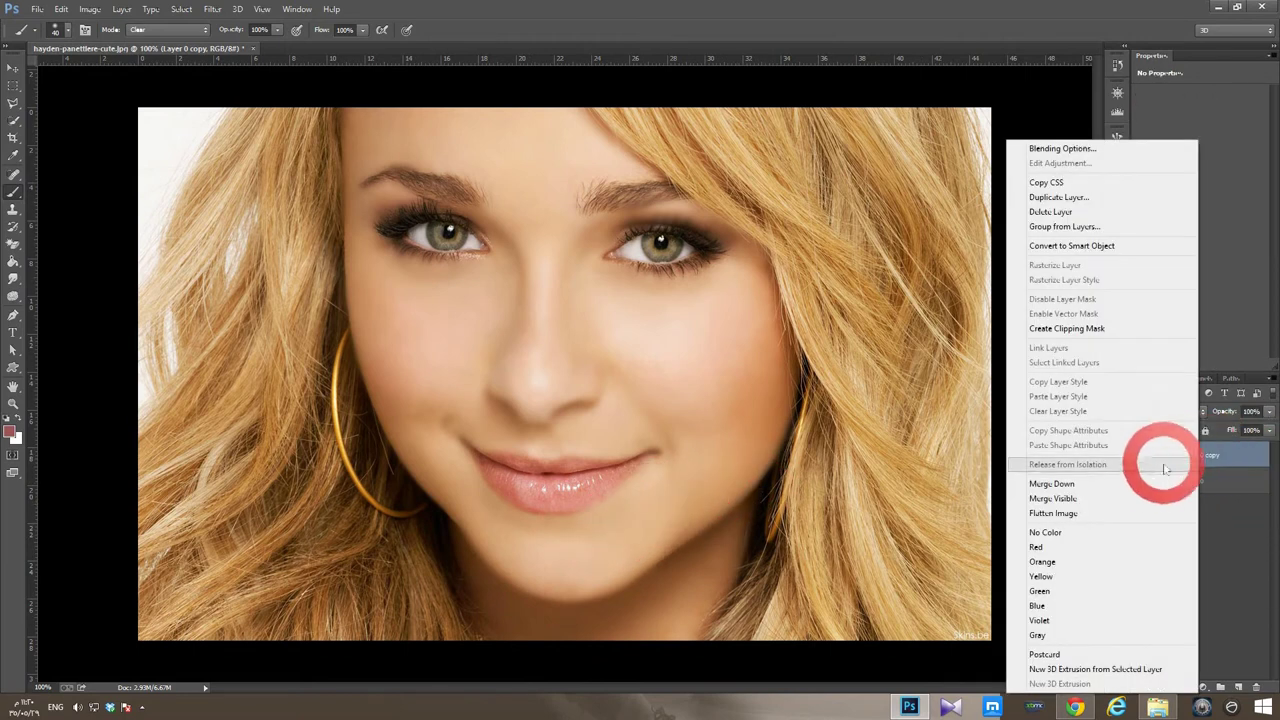
pyautogui.click(1190, 486)
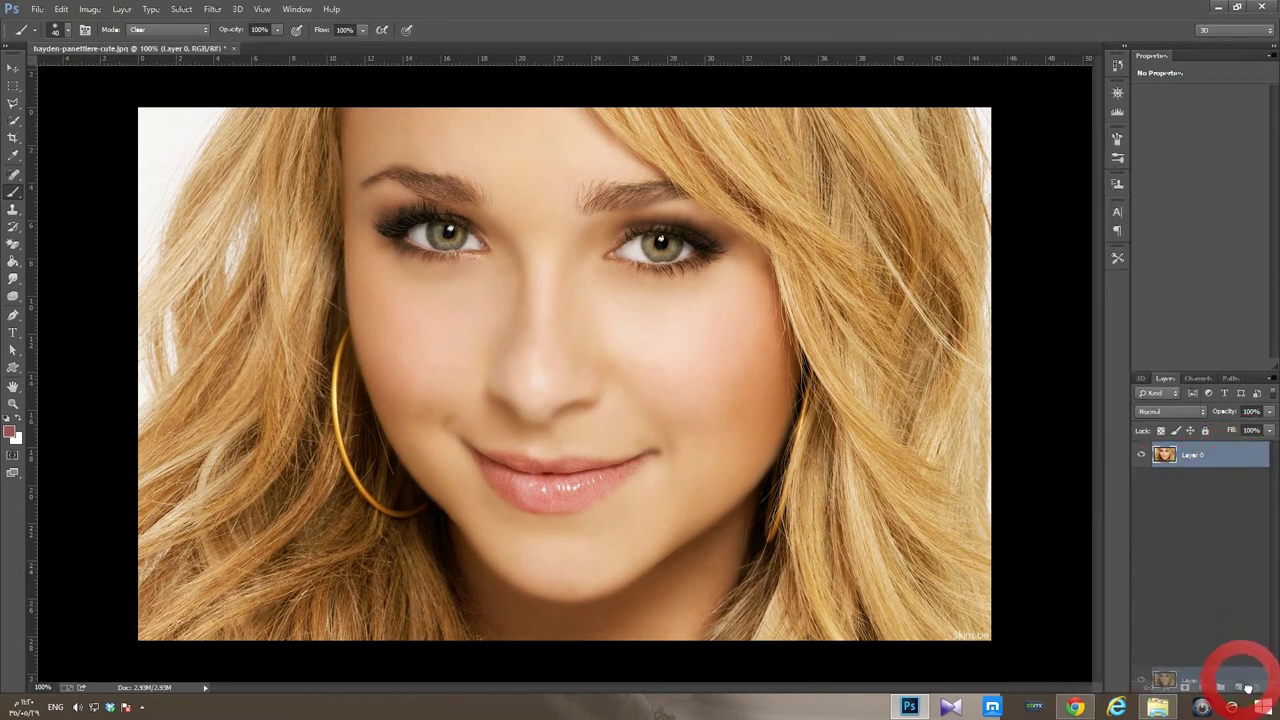
pyautogui.moveTo(1254, 462); pyautogui.dragTo(1238, 688)
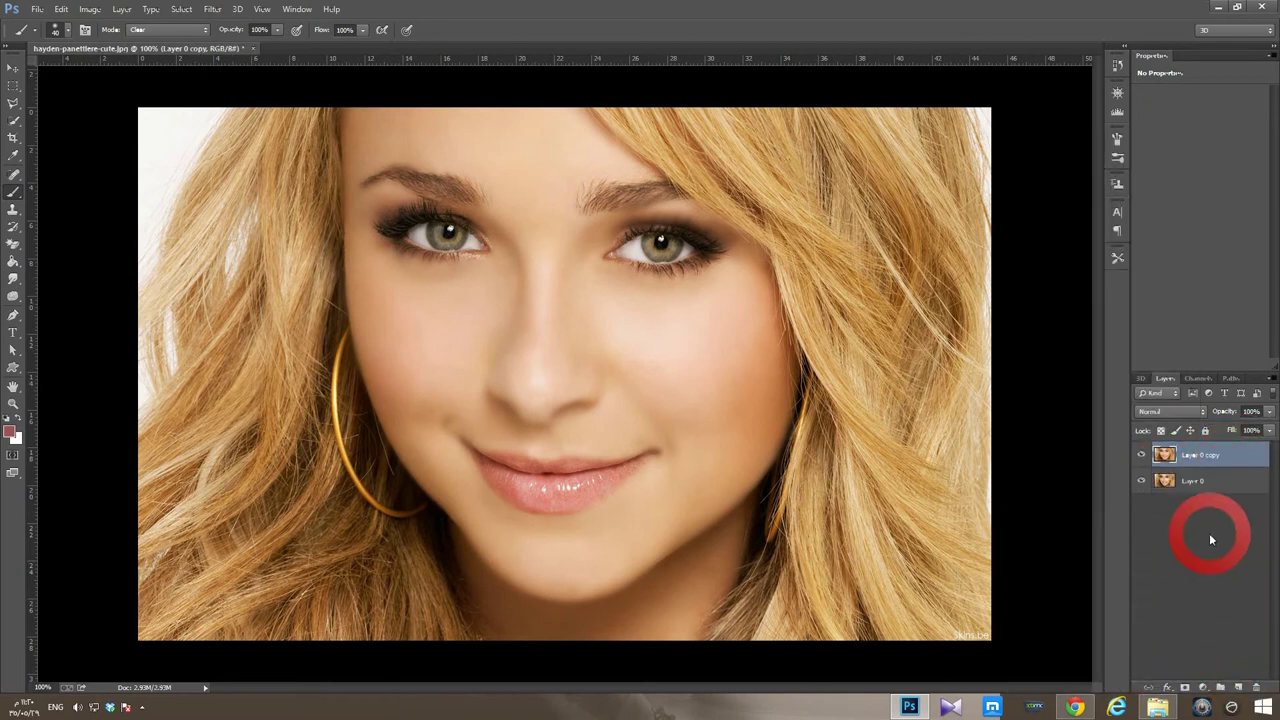
# Run a High Pass filter with a small radius on the new copy
pyautogui.click(213, 12)
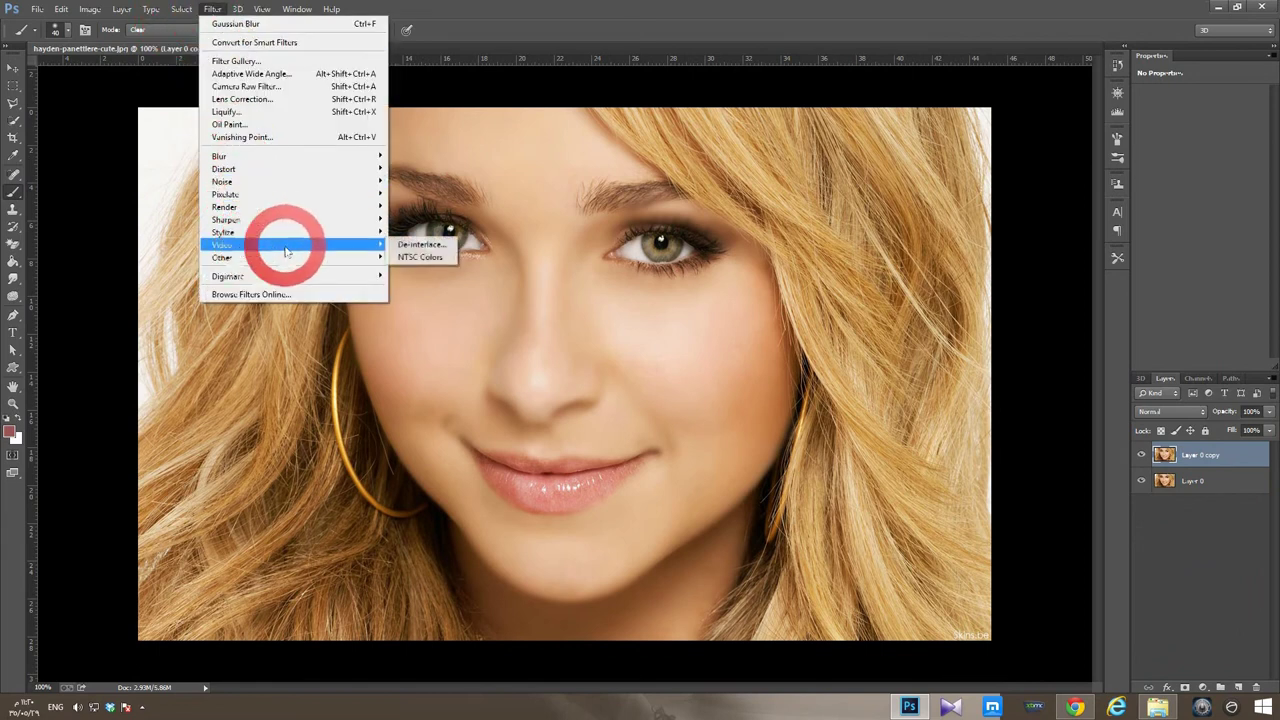
pyautogui.moveTo(222, 257)
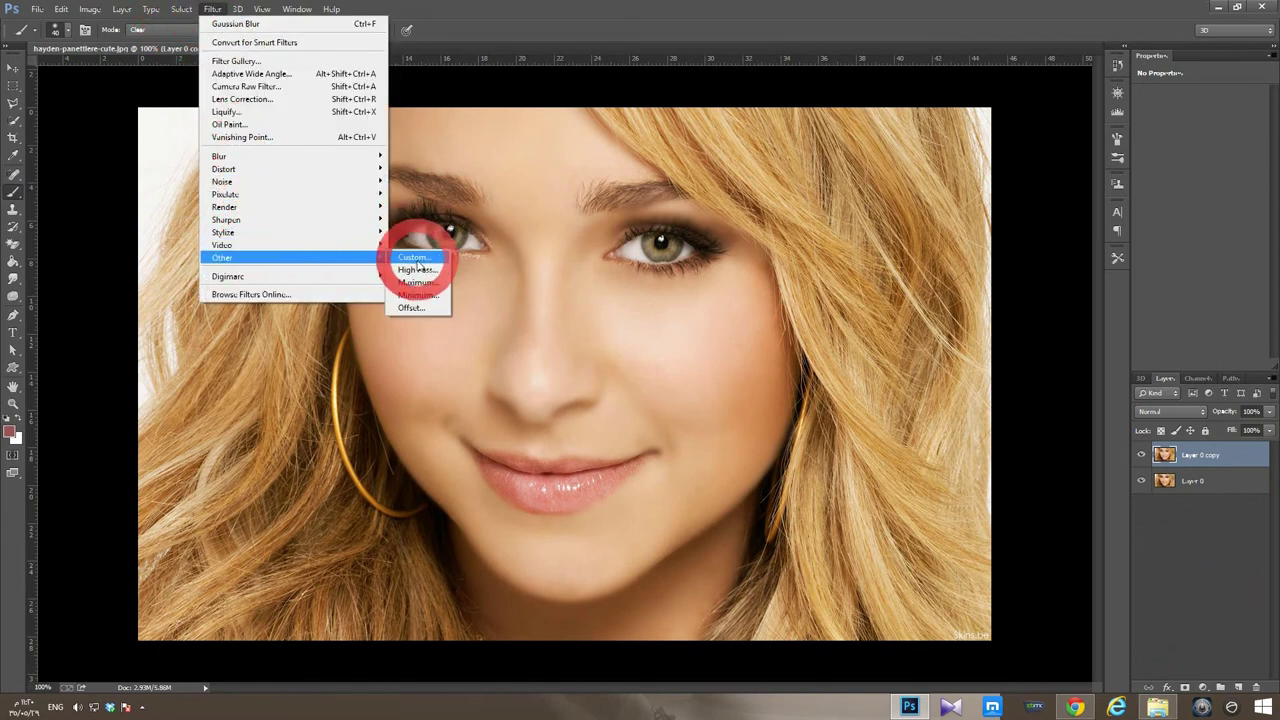
pyautogui.click(425, 271)
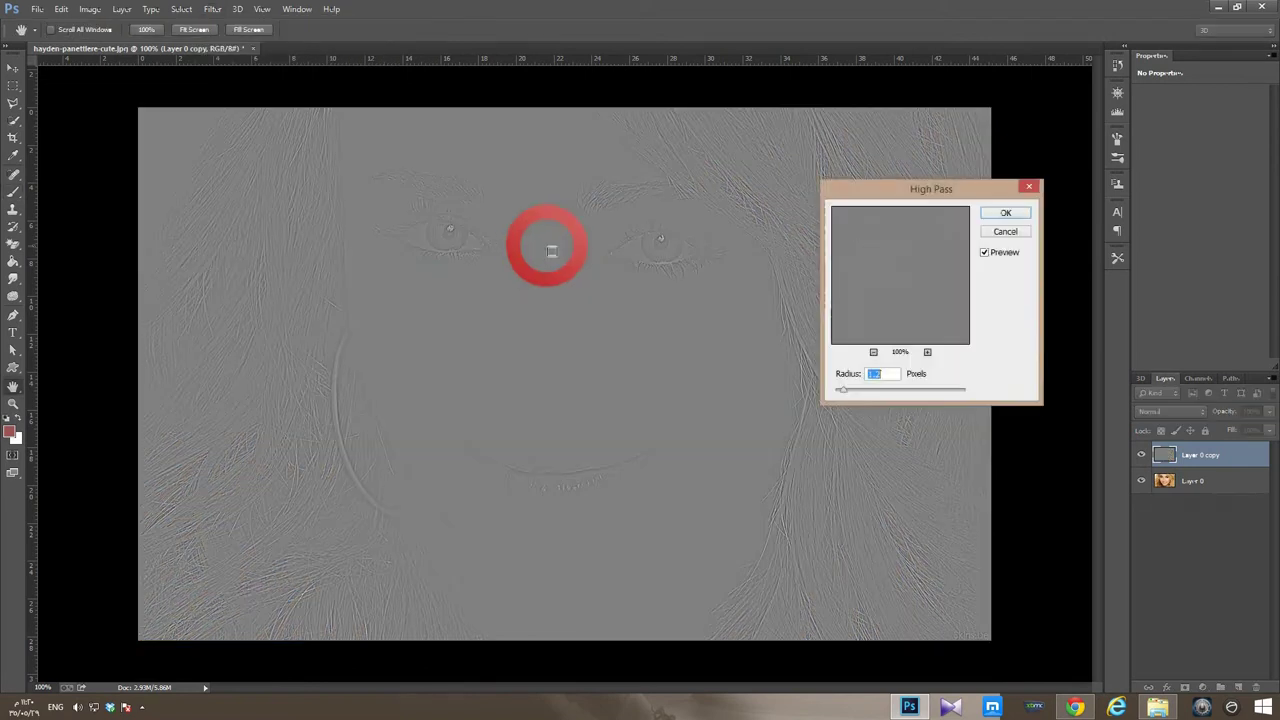
pyautogui.moveTo(882, 388); pyautogui.dragTo(846, 395)
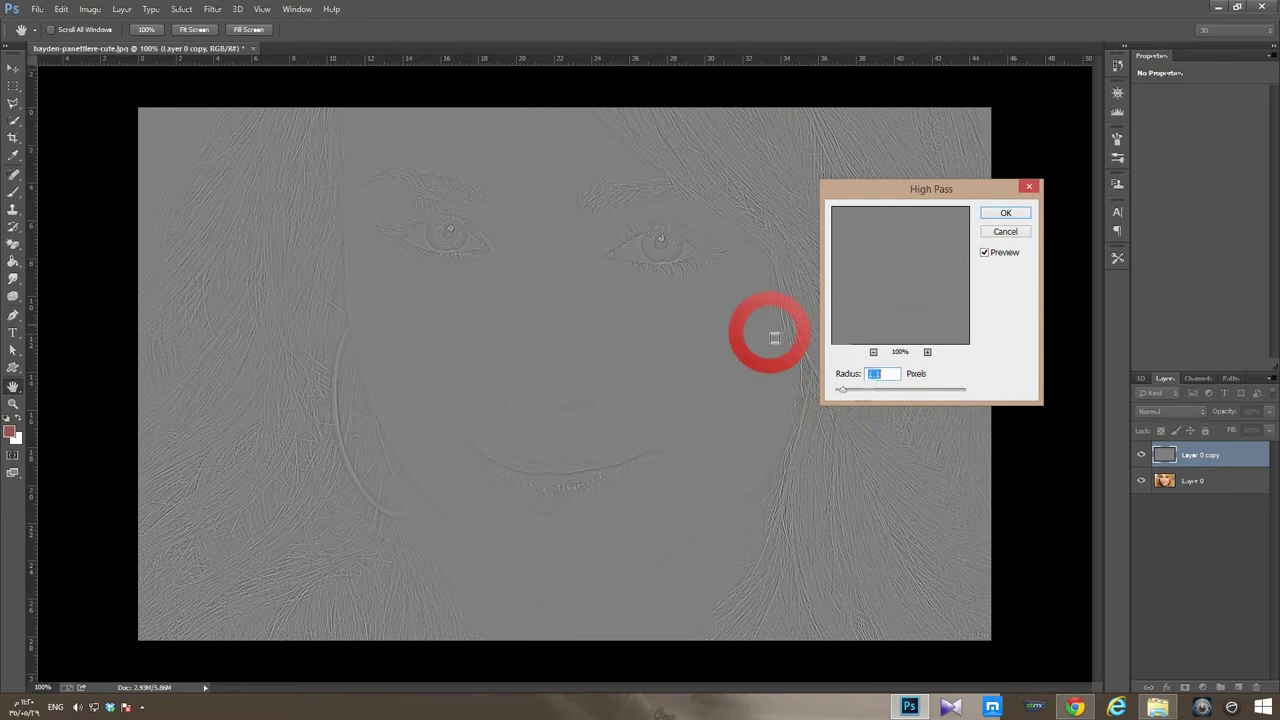
pyautogui.click(1005, 213)
# Blend the High Pass copy in Vivid Light and zoom in on the face to compare
pyautogui.click(1168, 415)
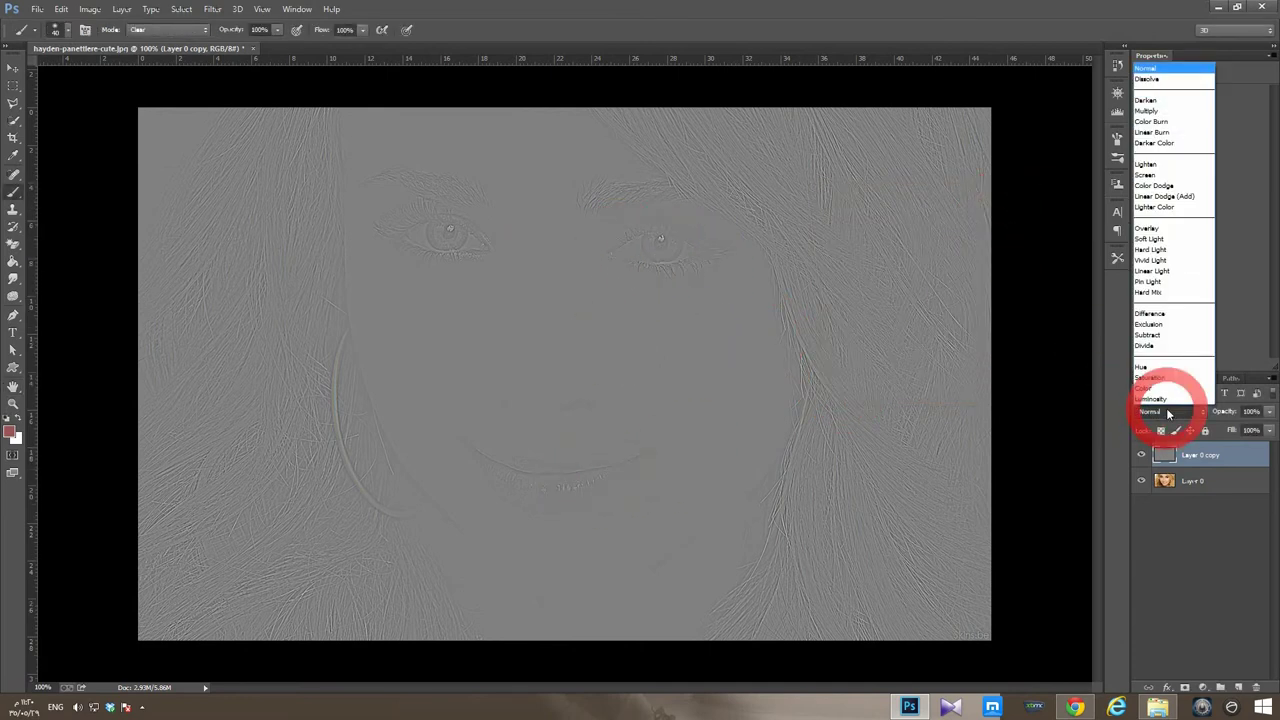
pyautogui.click(1157, 261)
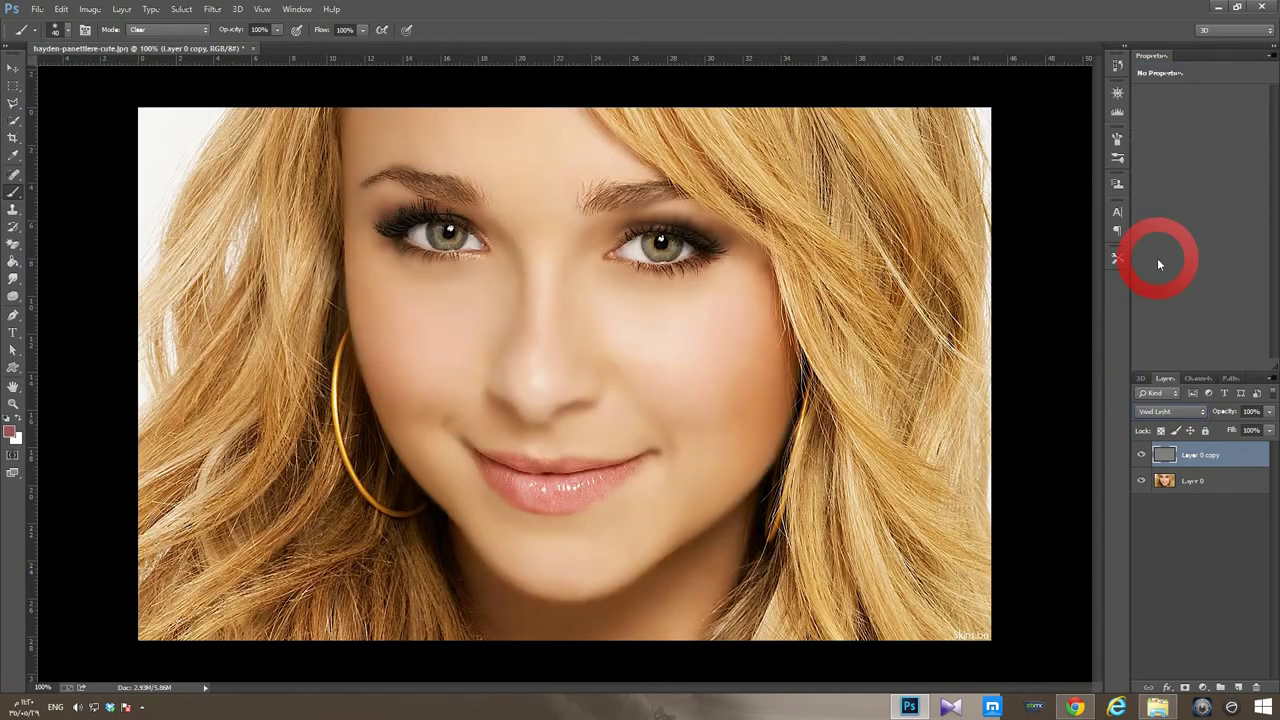
pyautogui.click(1143, 457)
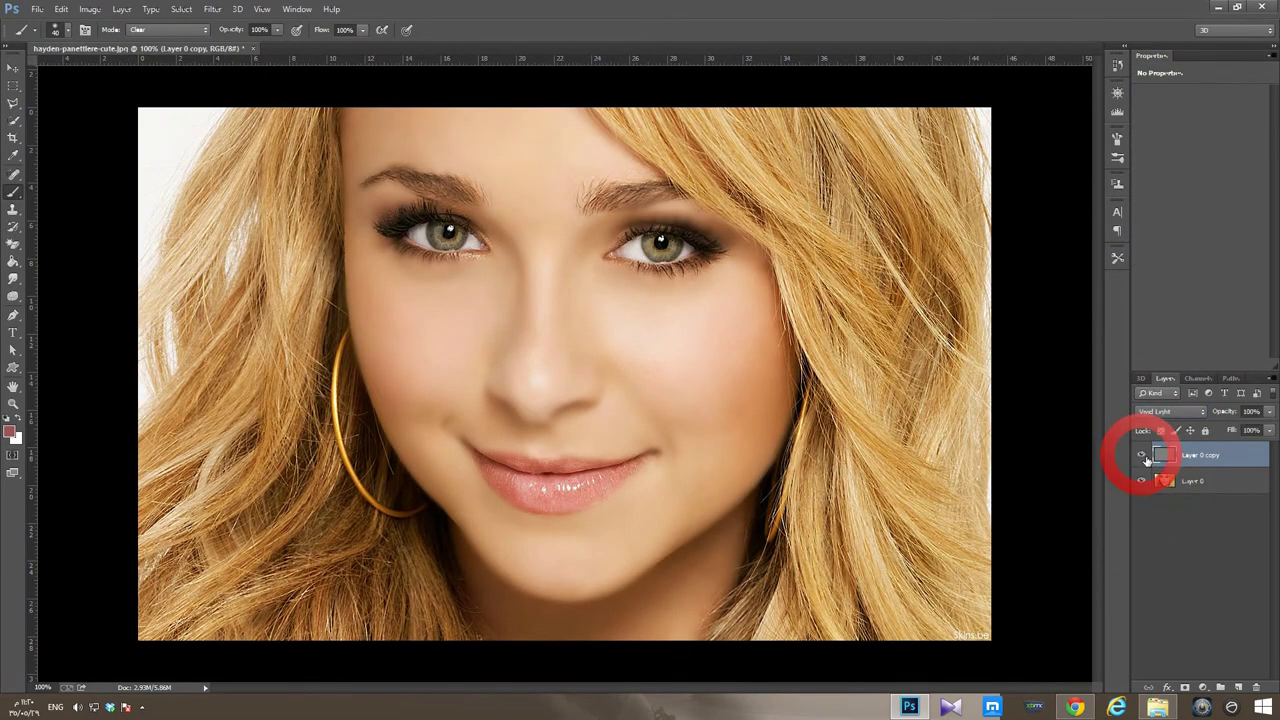
pyautogui.hotkey('ctrl', '+')
pyautogui.hotkey('ctrl', '+')
pyautogui.click(1141, 480)
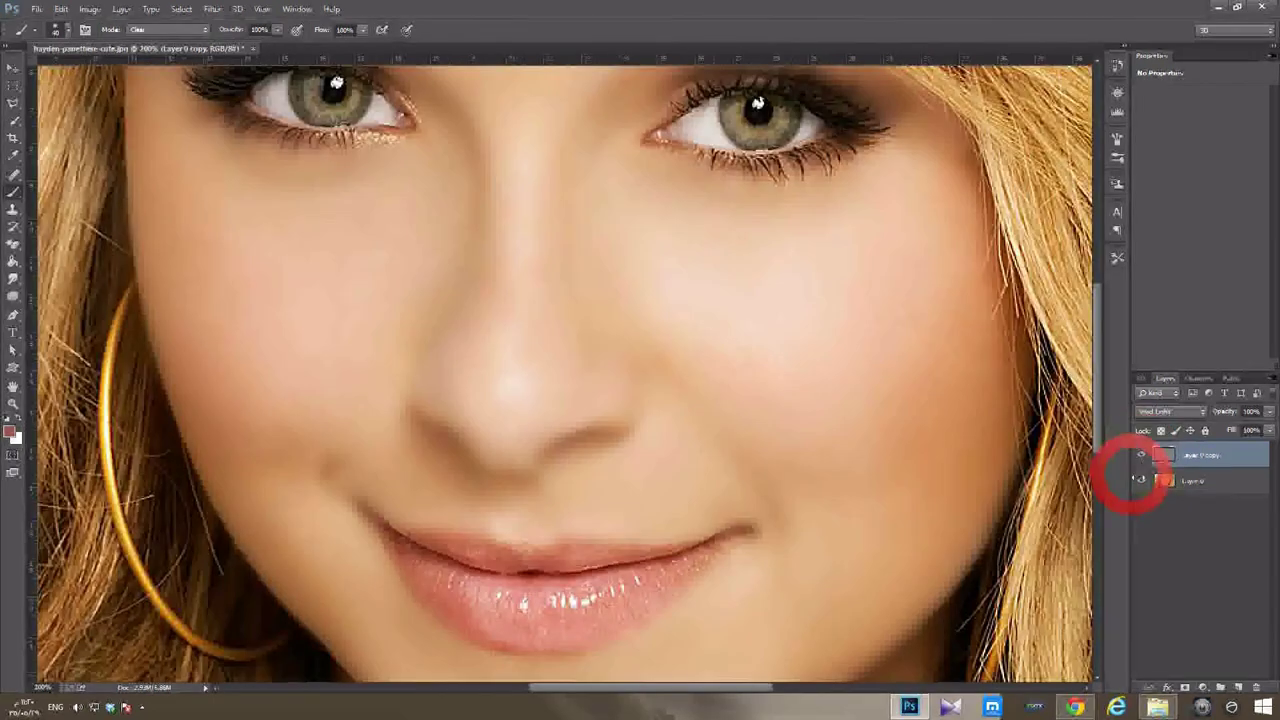
pyautogui.hotkey('ctrl', '-')
pyautogui.scroll(2, 1106, 418)
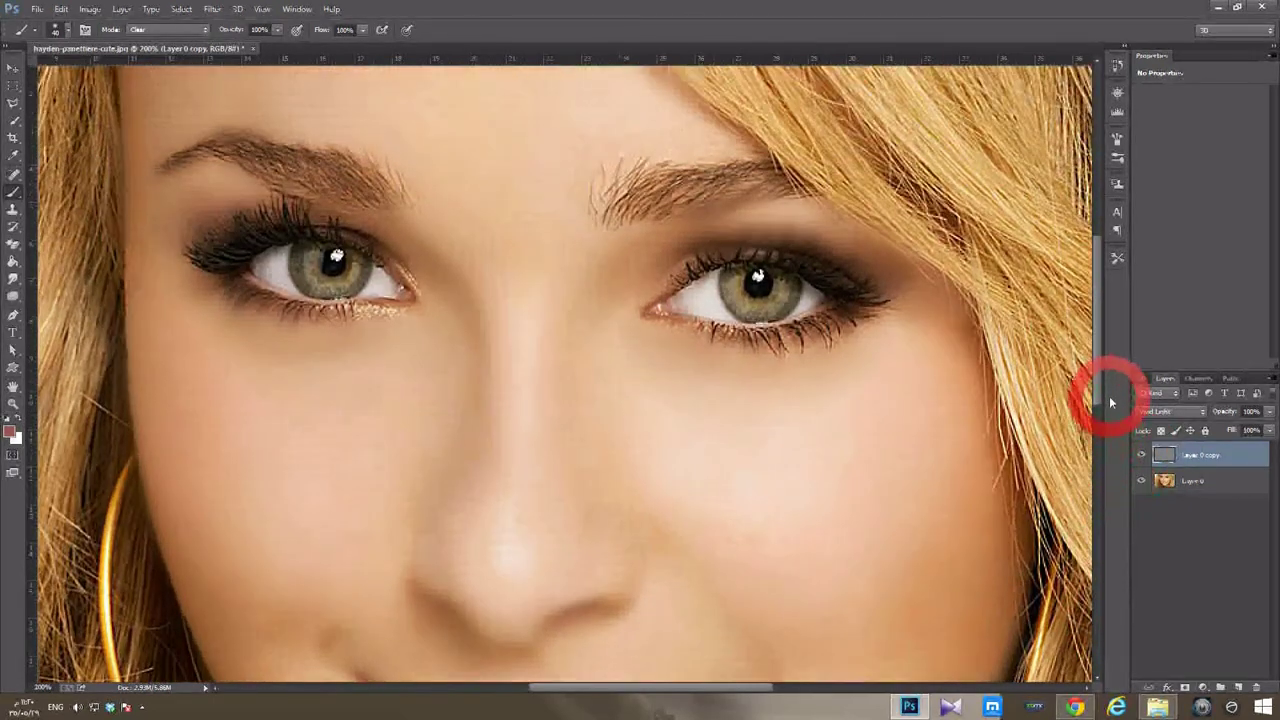
# Toggle the sharpening layer to compare face and hair, then zoom out to the whole image
pyautogui.click(1145, 456)
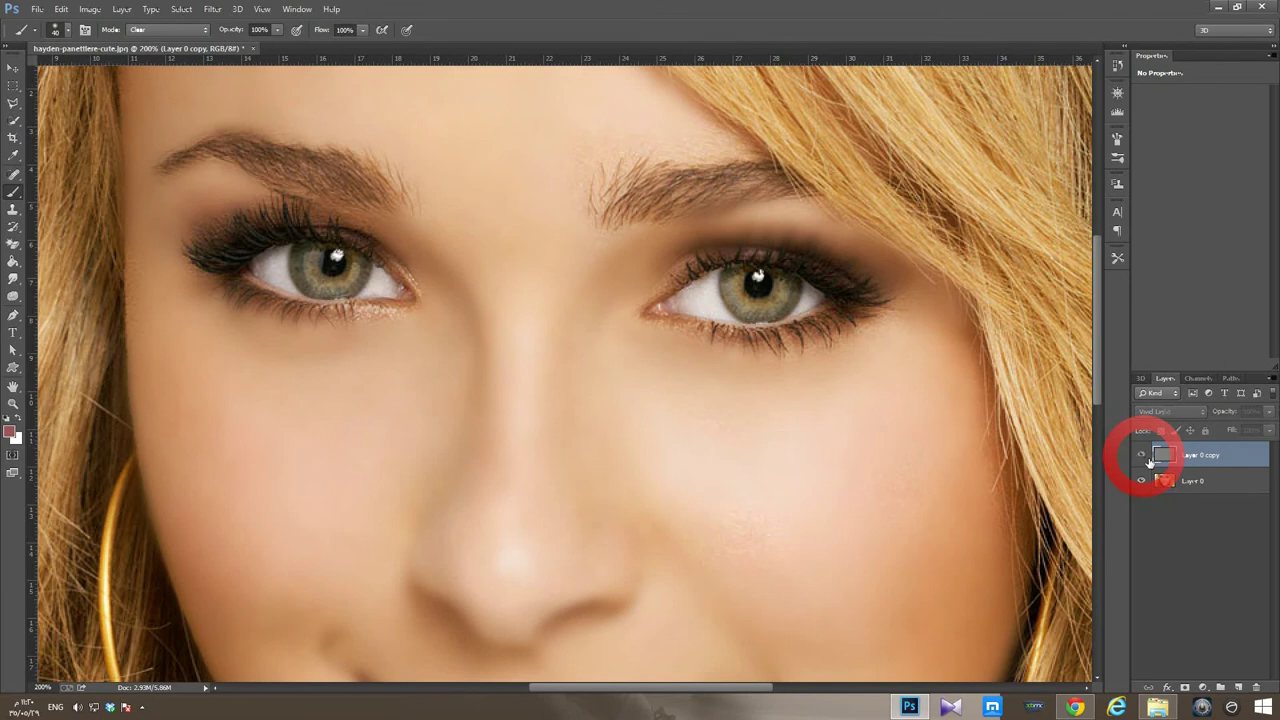
pyautogui.click(1148, 460)
pyautogui.moveTo(723, 690); pyautogui.dragTo(823, 686)
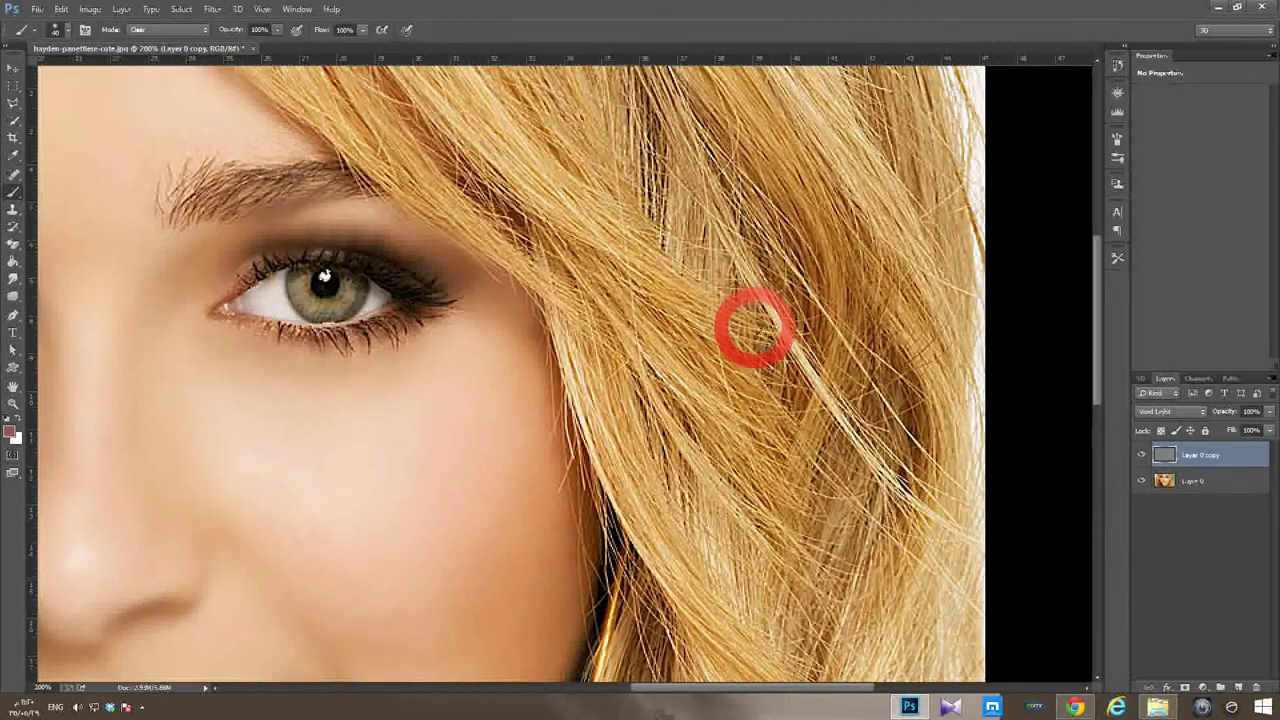
pyautogui.click(1143, 456)
pyautogui.click(1143, 456)
pyautogui.click(1143, 456)
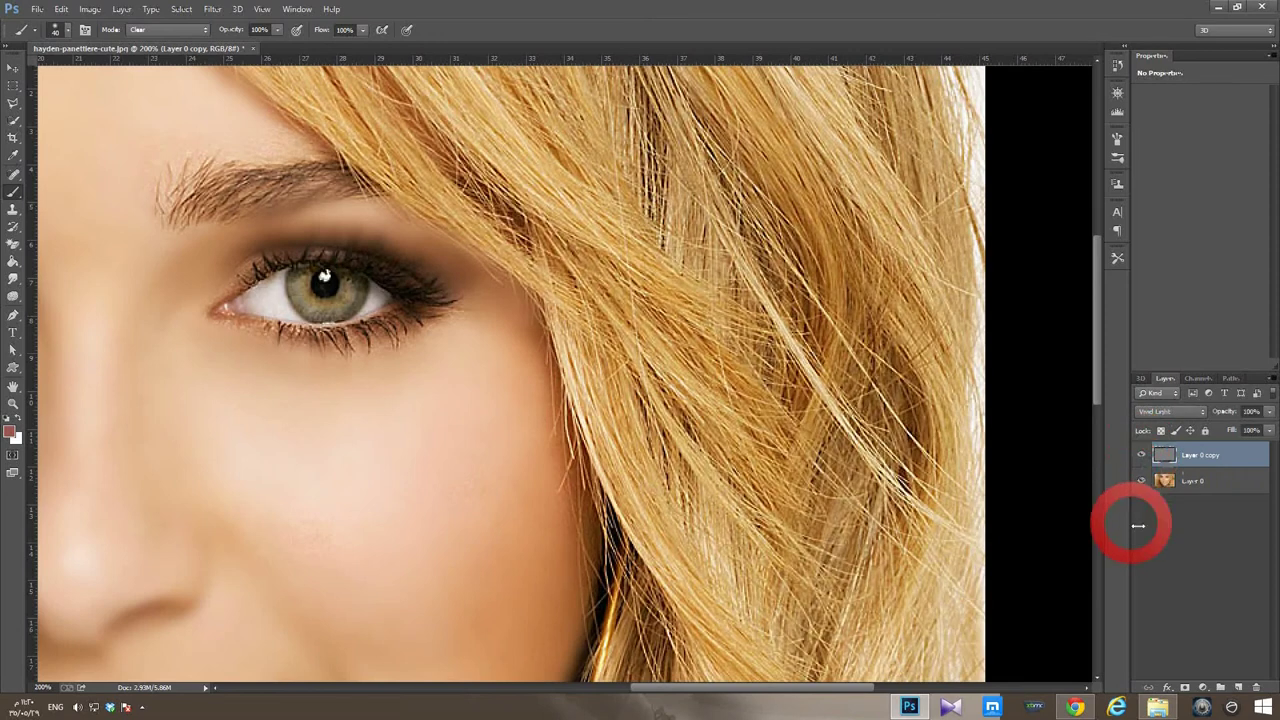
pyautogui.hotkey('ctrl', '-')
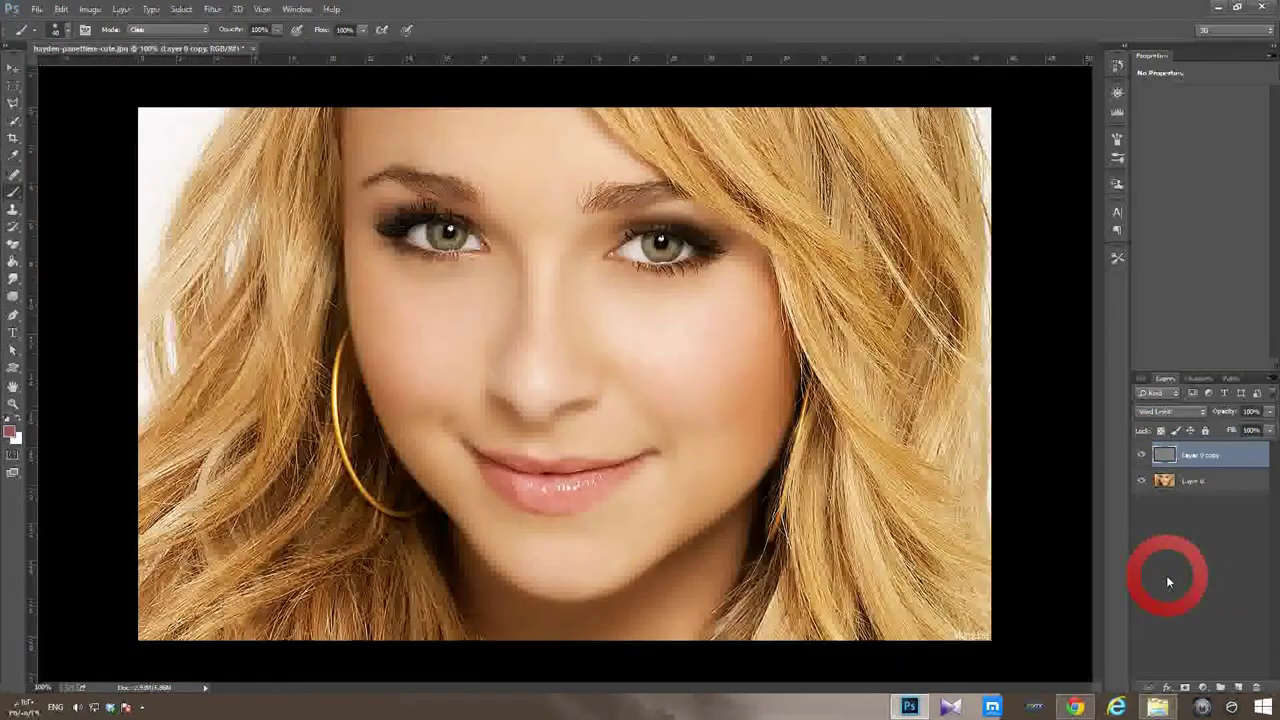
pyautogui.hotkey('ctrl', '-')
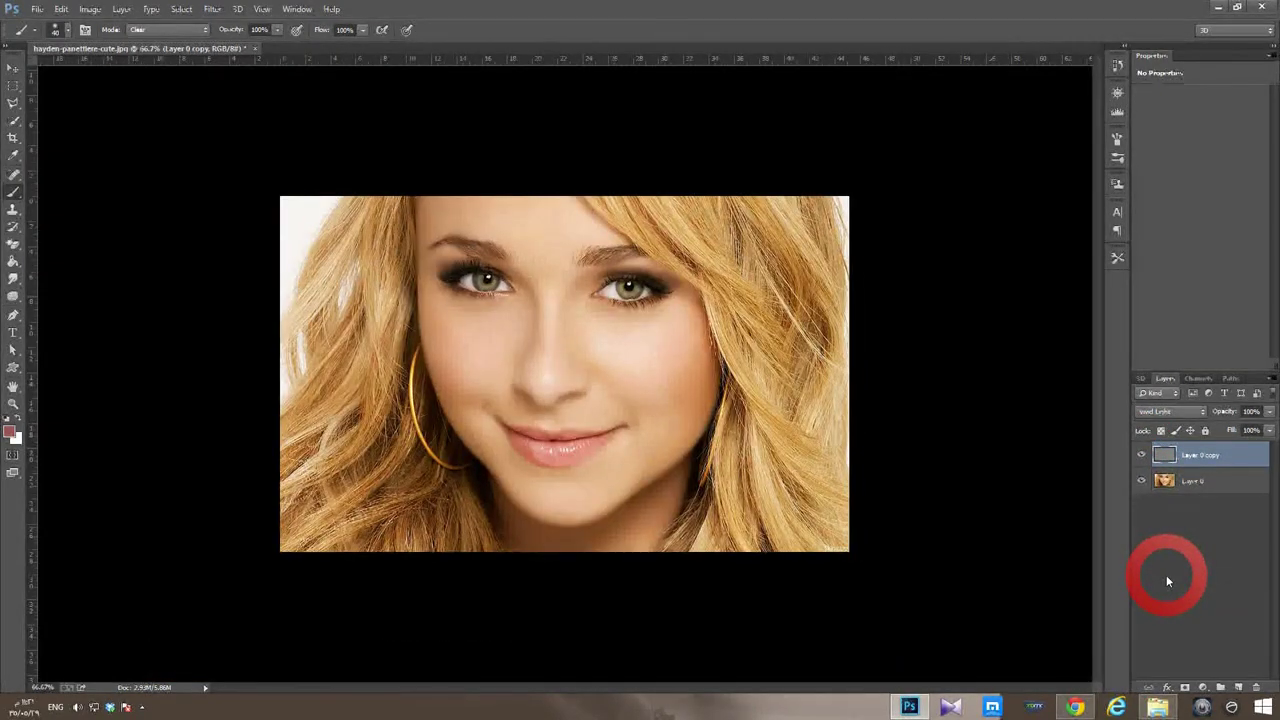
# Add a new Layer 1 and paint a pinkish Normal-mode arrow stroke toward the chin
pyautogui.hotkey('ctrl', '+')
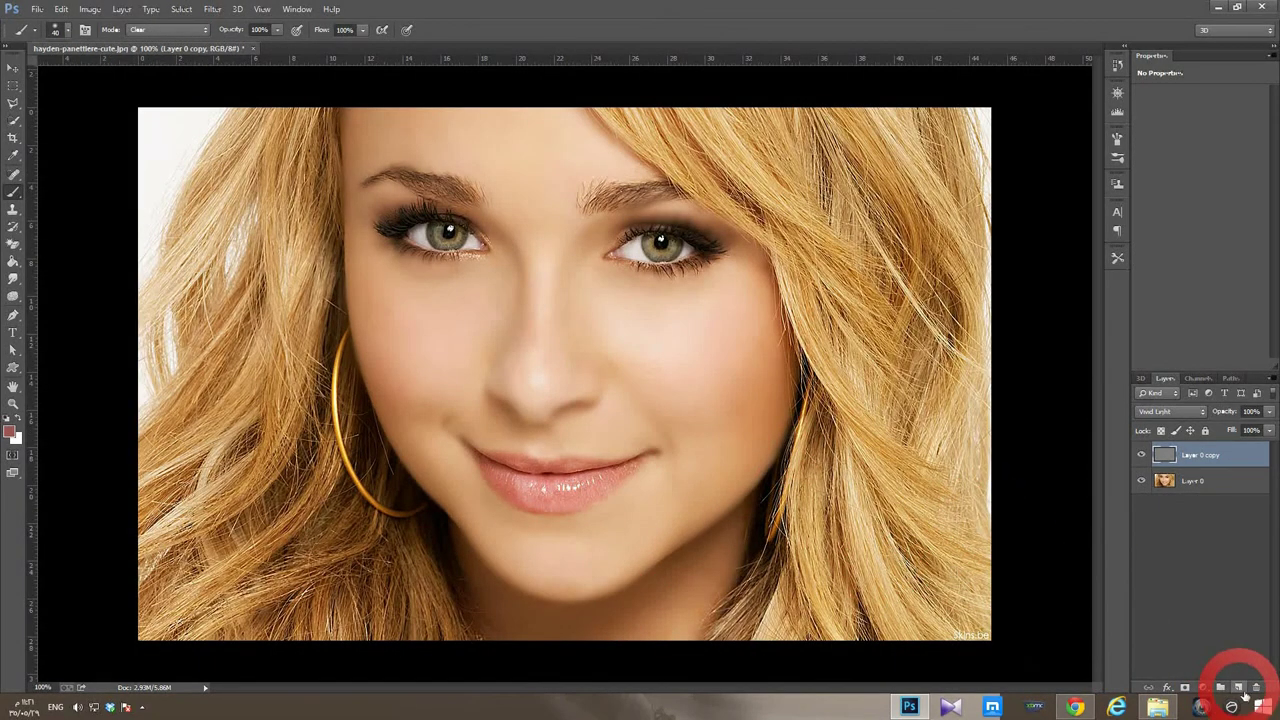
pyautogui.click(1239, 688)
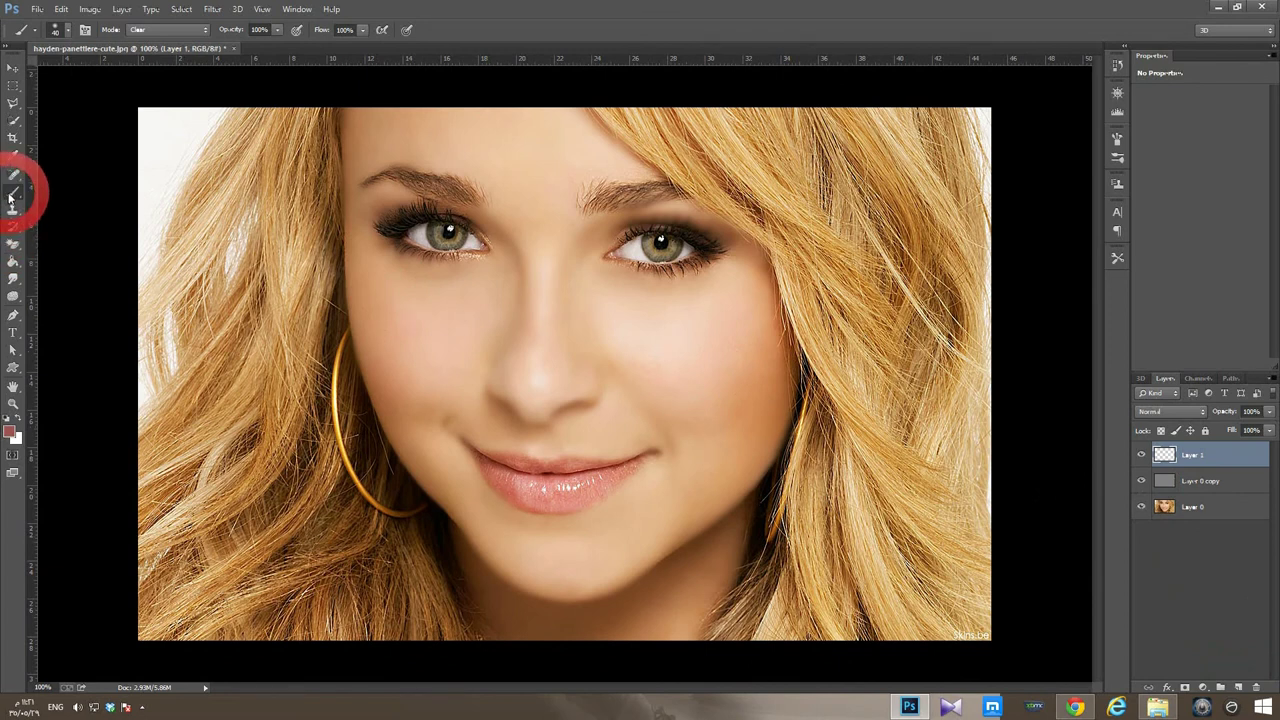
pyautogui.click(155, 30)
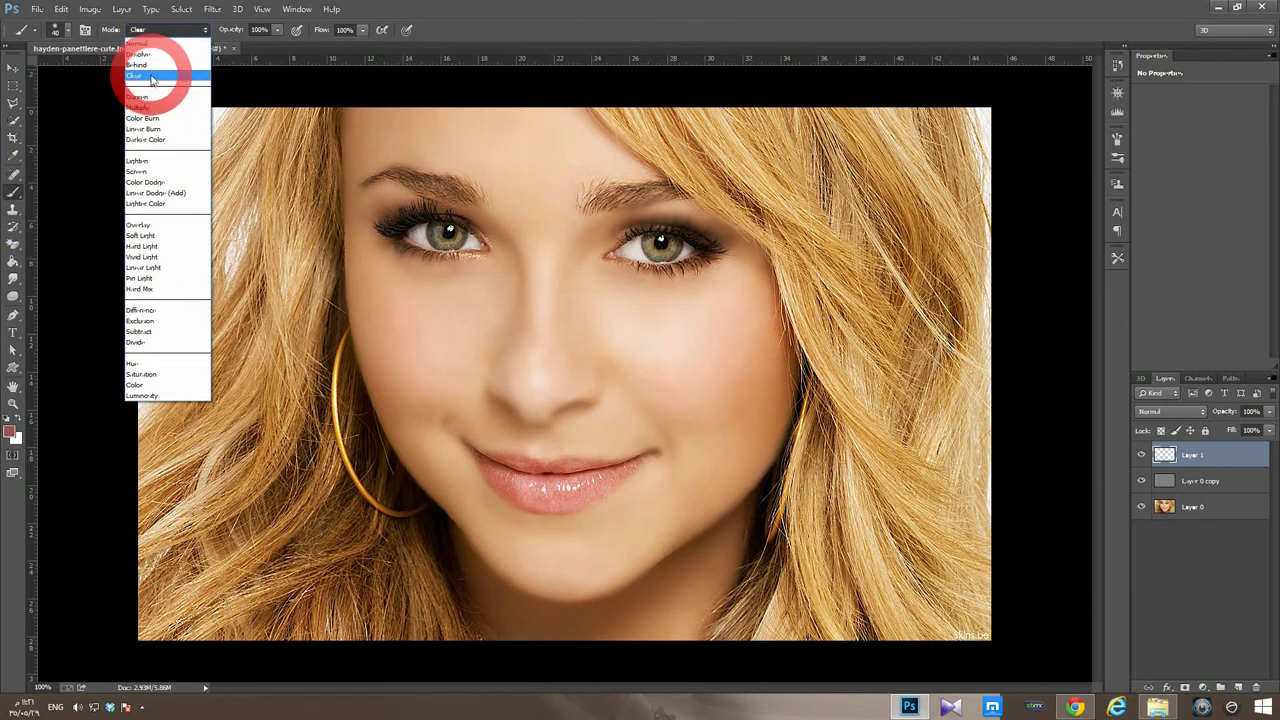
pyautogui.click(155, 43)
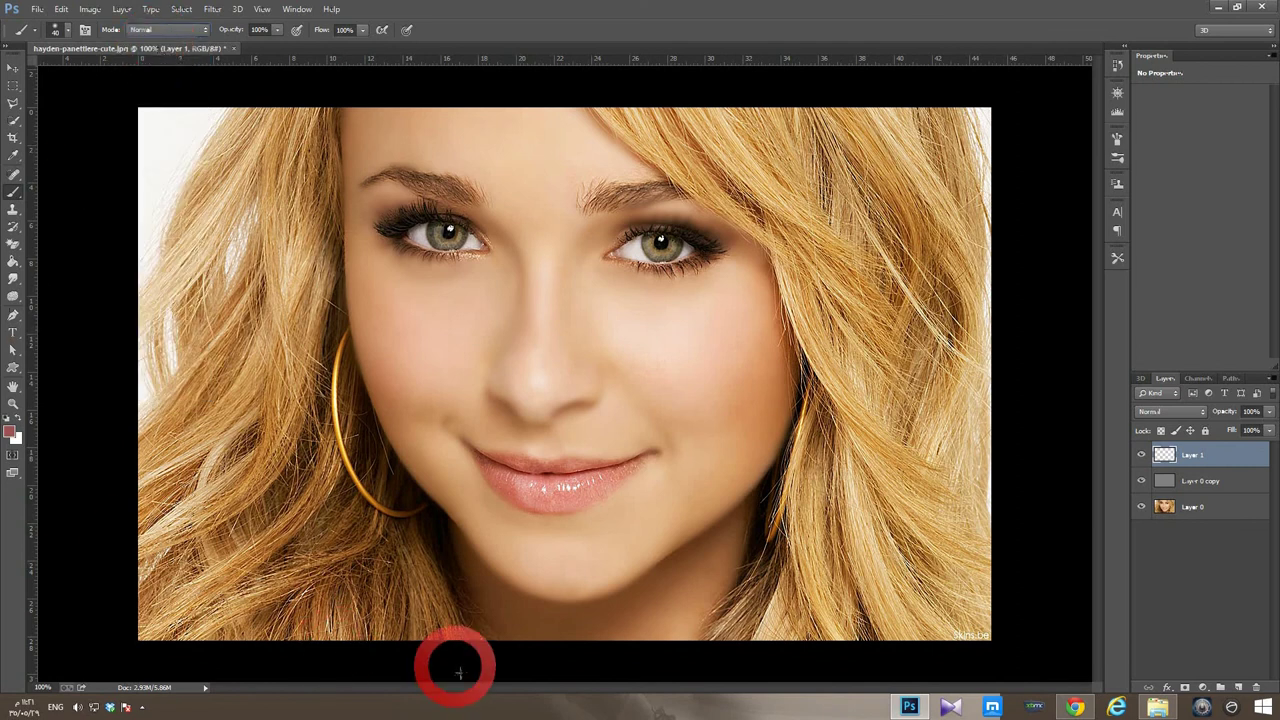
pyautogui.moveTo(214, 537)
pyautogui.mouseDown()
pyautogui.moveTo(206, 575)
pyautogui.moveTo(435, 545)
pyautogui.mouseUp()
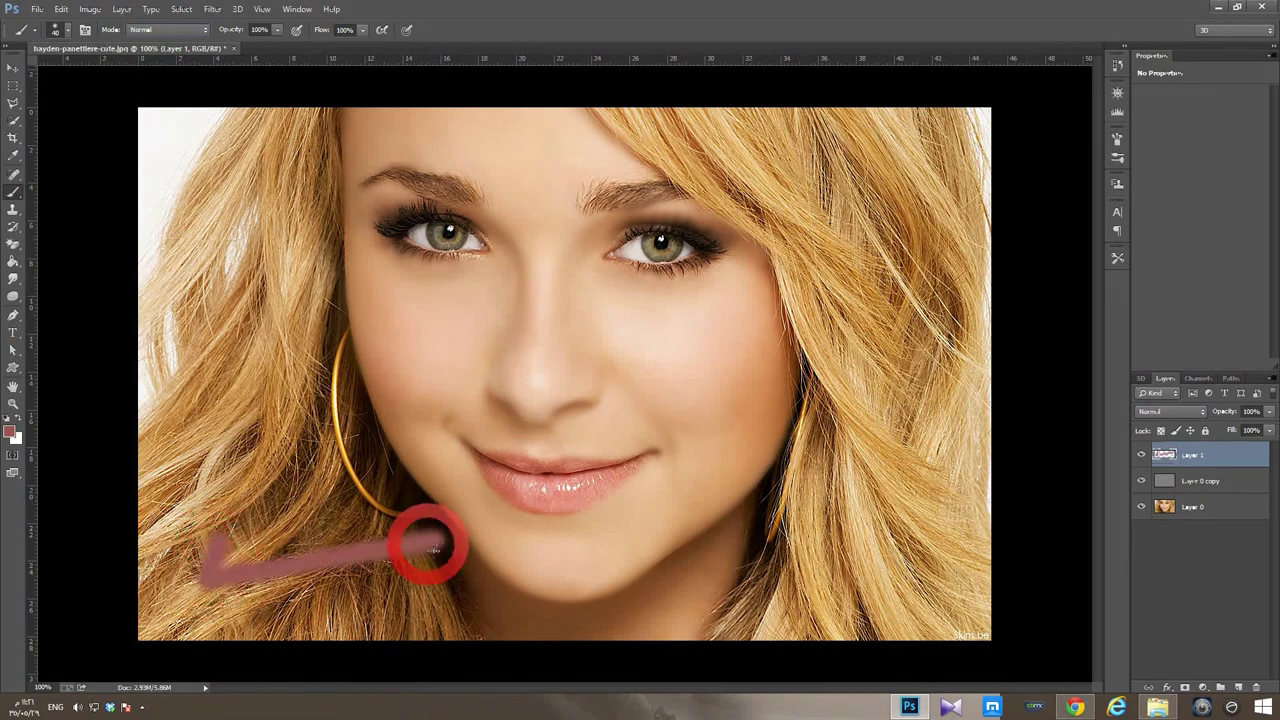